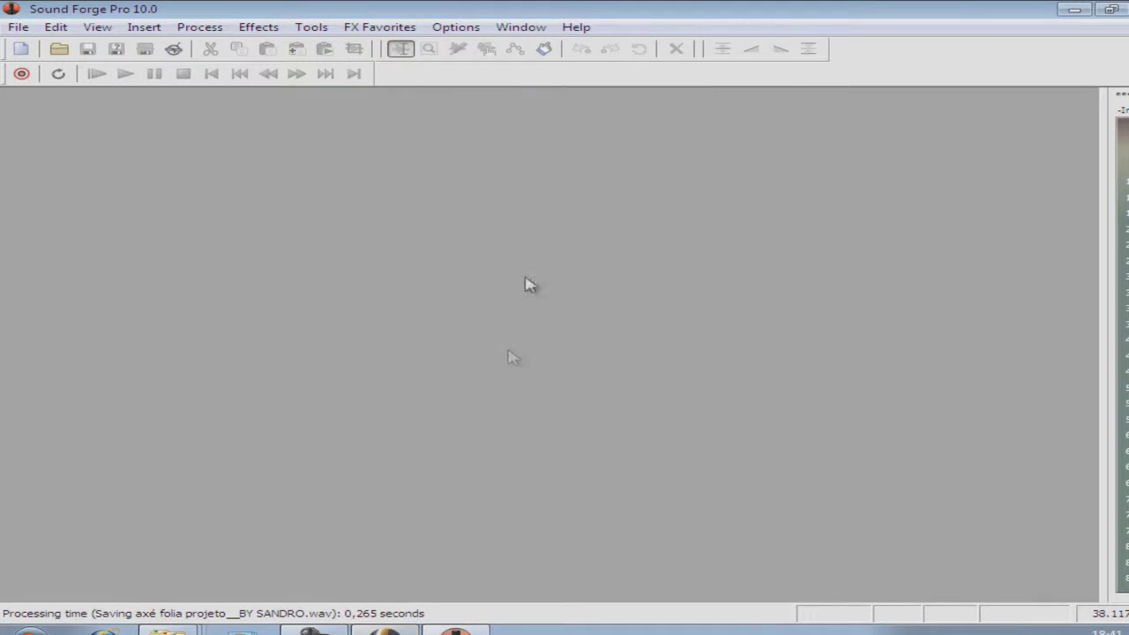
# Switch to the Samplitude mixer and set the gain of band 1 in the master parametric equalizer to 0.3 dB.
pyautogui.click(402, 628)
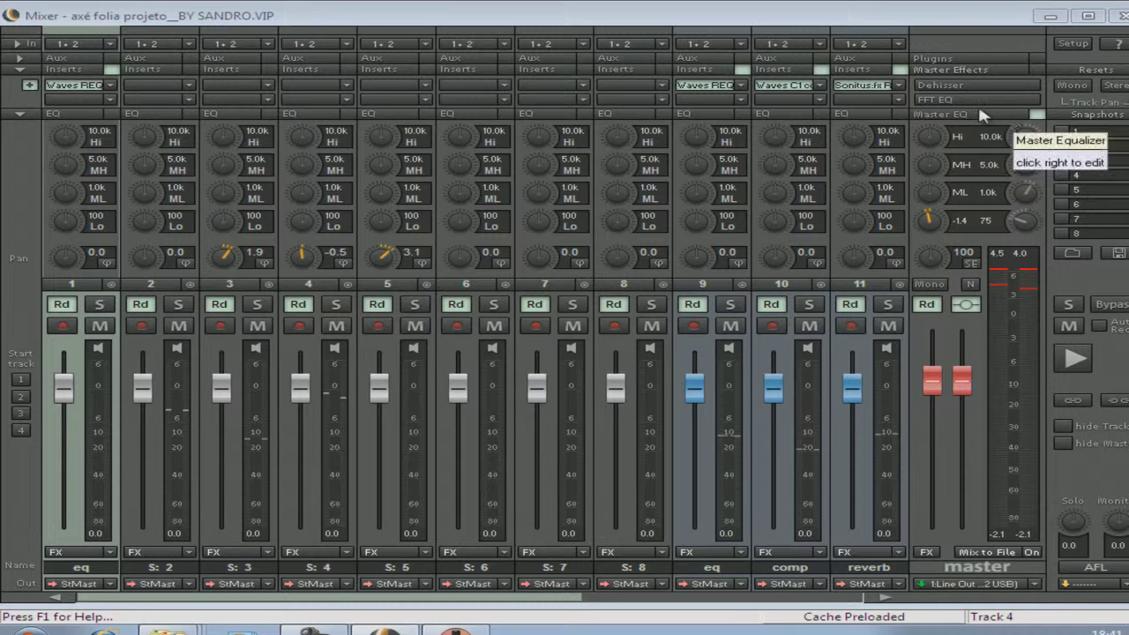
pyautogui.rightClick(1036, 120)
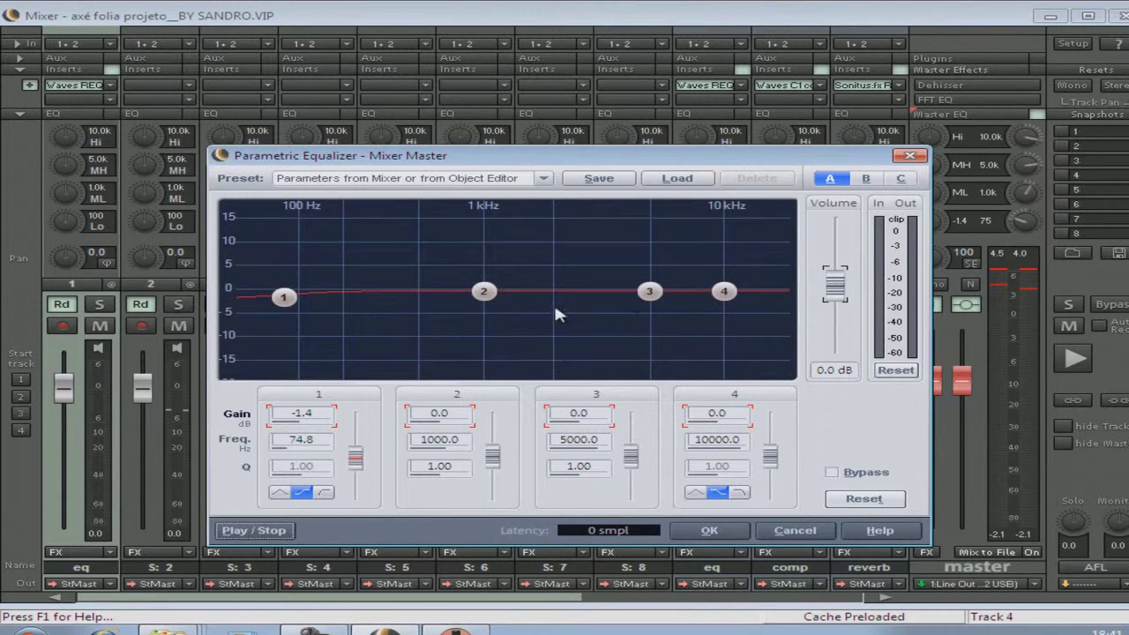
pyautogui.moveTo(291, 312); pyautogui.dragTo(287, 292)
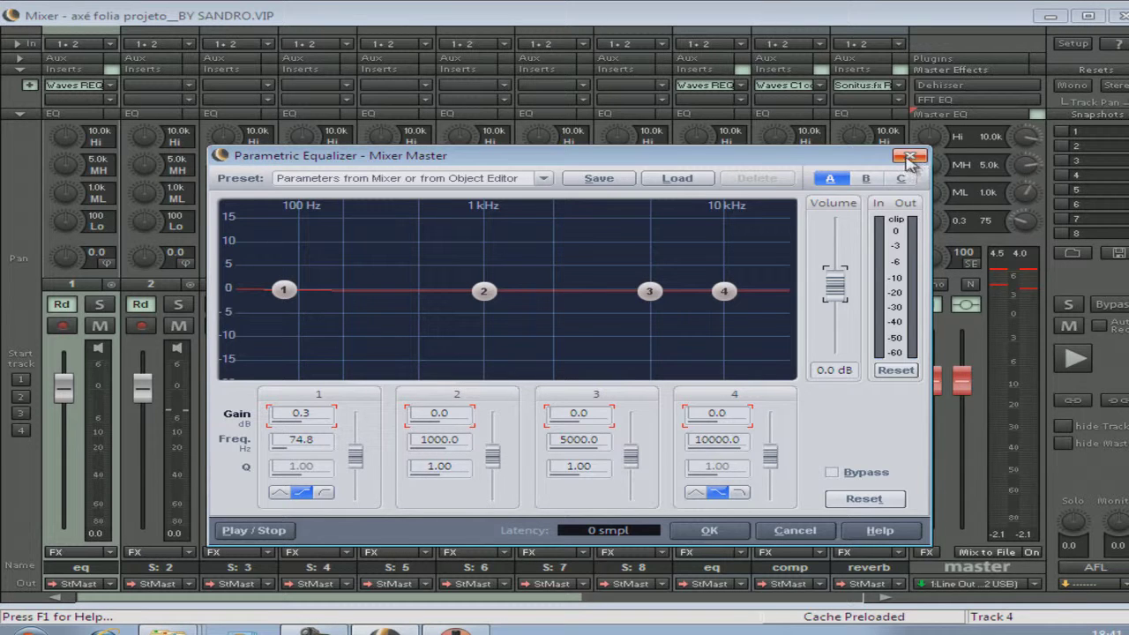
pyautogui.press('Return')
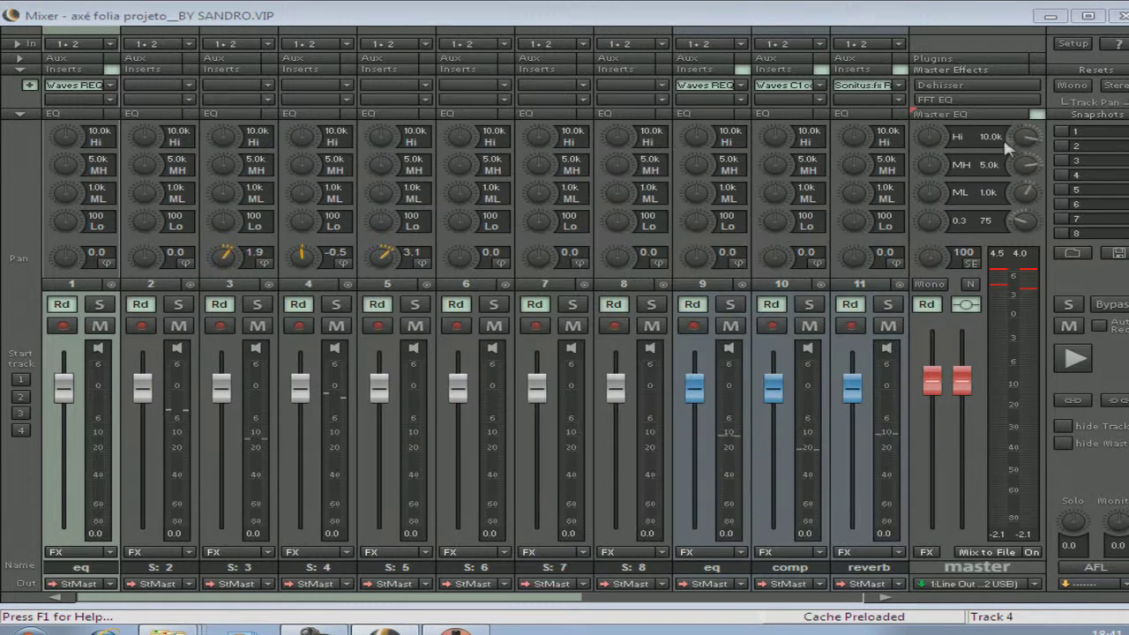
# Enable the Dehisser and FFT EQ master effects and check the master channel's plug-in list.
pyautogui.click(1037, 88)
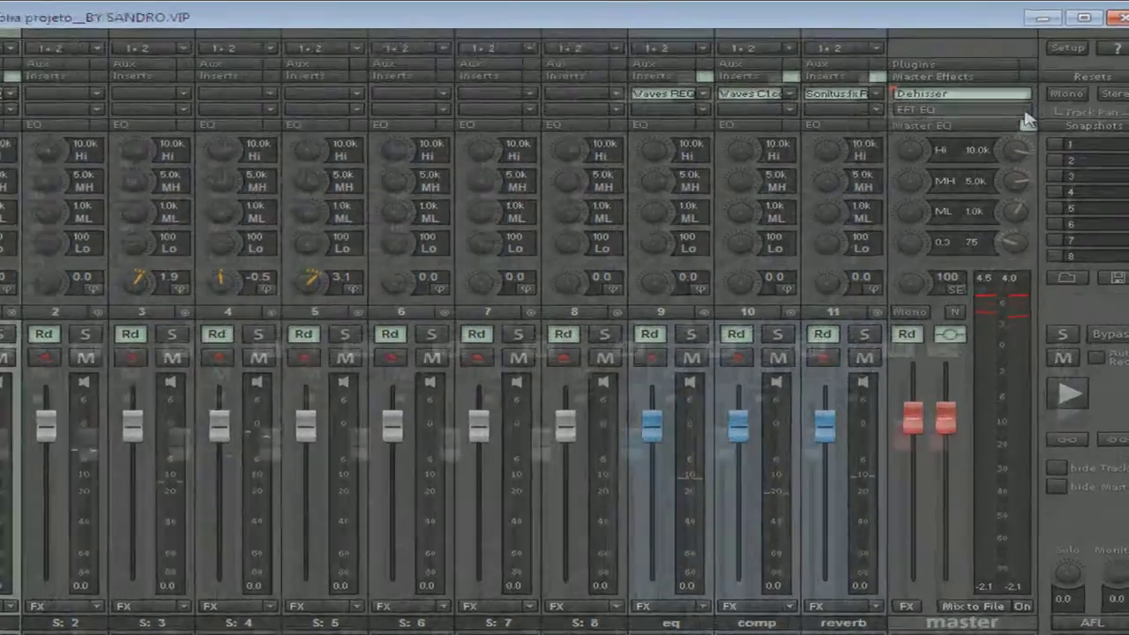
pyautogui.click(988, 100)
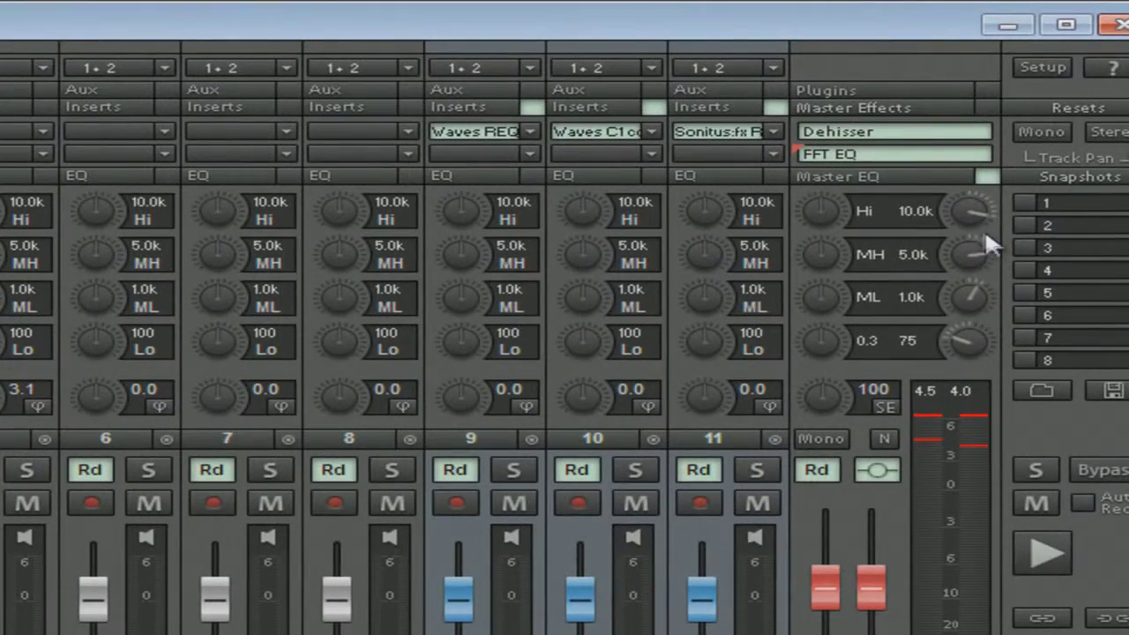
pyautogui.click(912, 92)
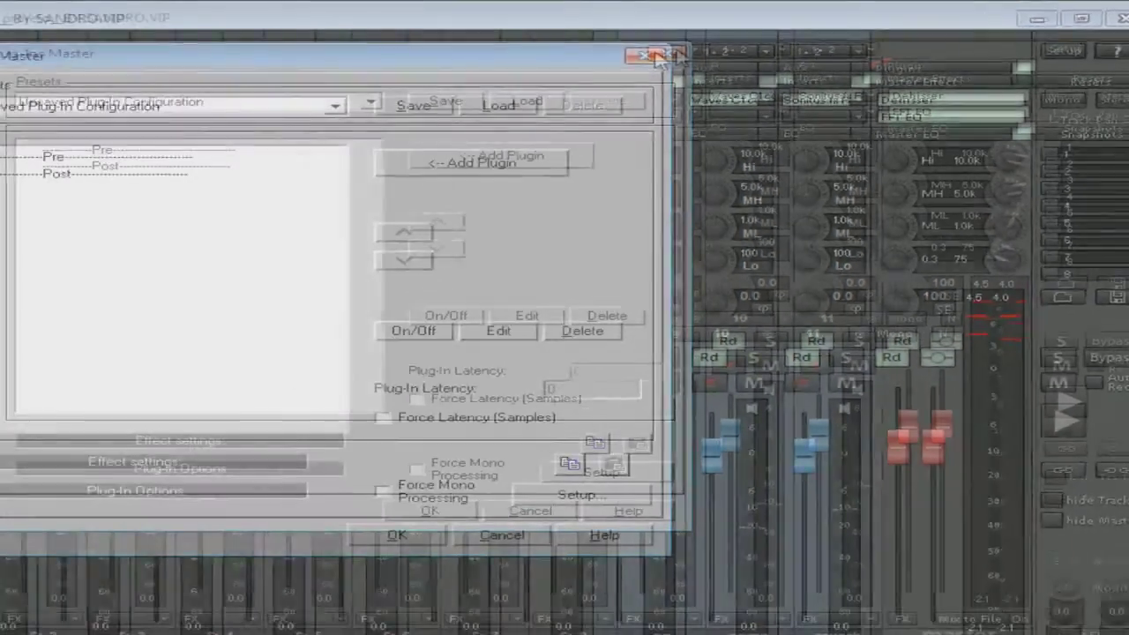
pyautogui.click(492, 72)
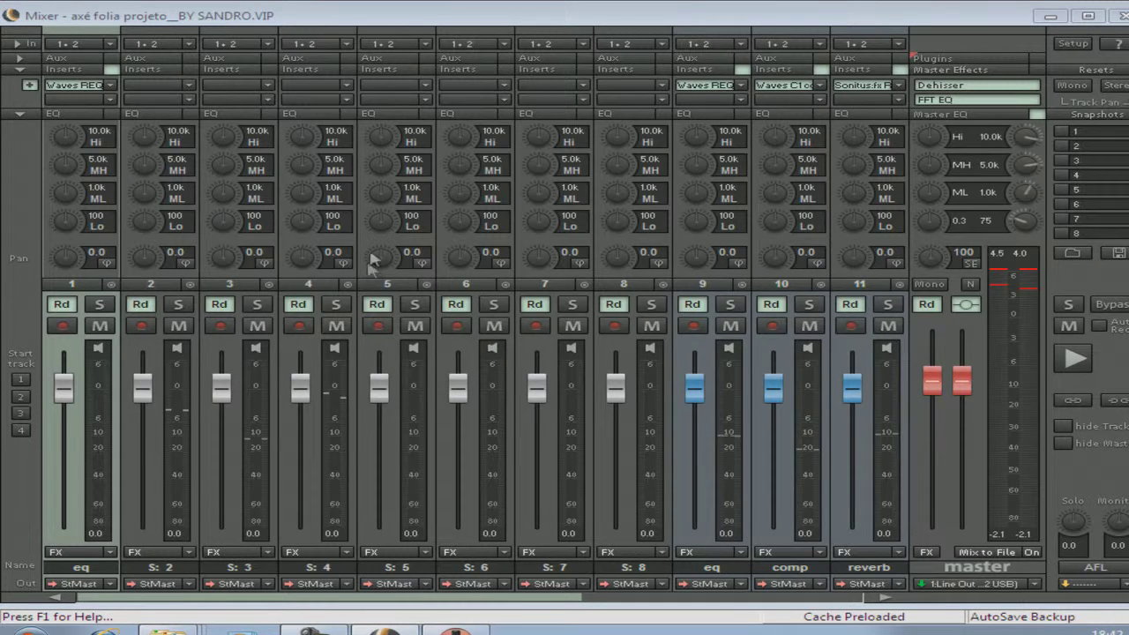
# Minimize the mixer and export the project as a Wave file, adding "2" to the end of the proposed file name.
pyautogui.click(1049, 16)
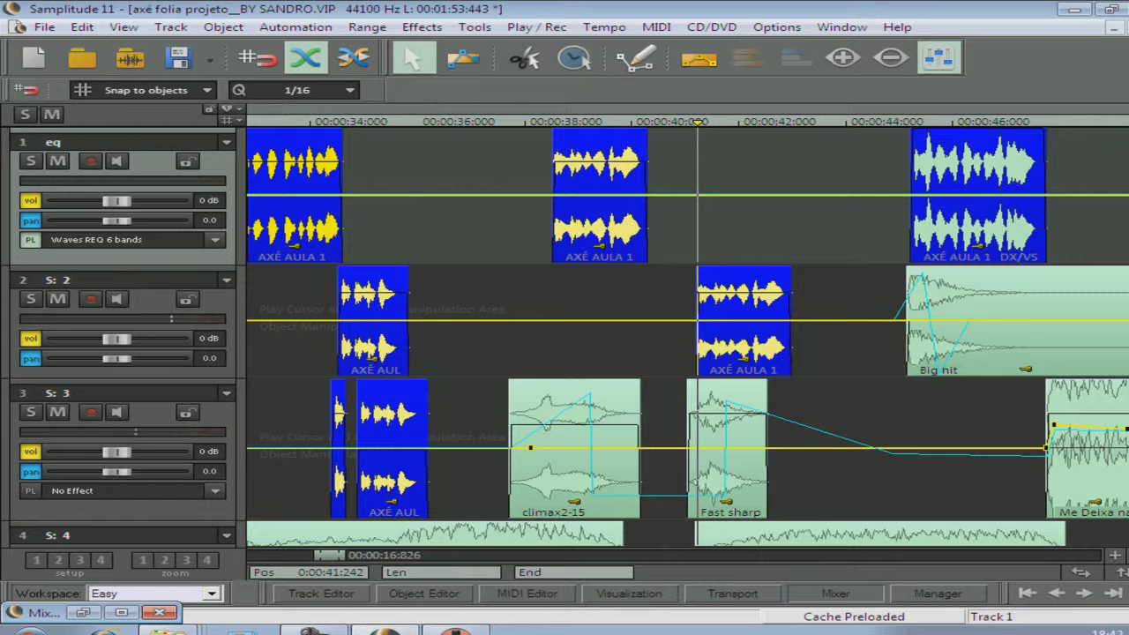
pyautogui.click(43, 28)
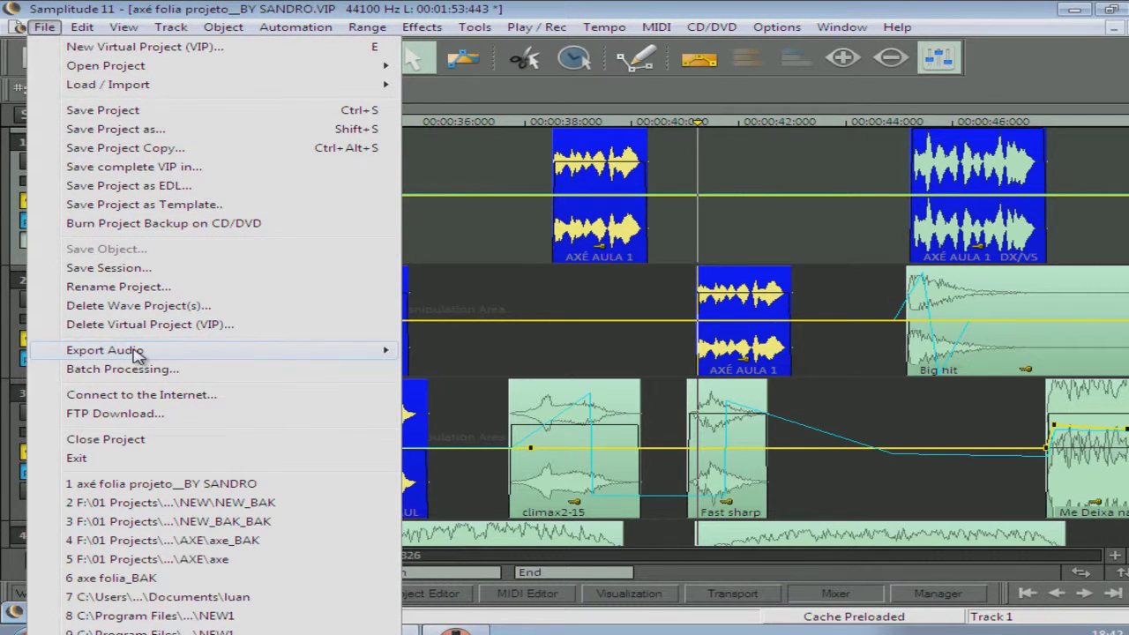
pyautogui.moveTo(135, 350)
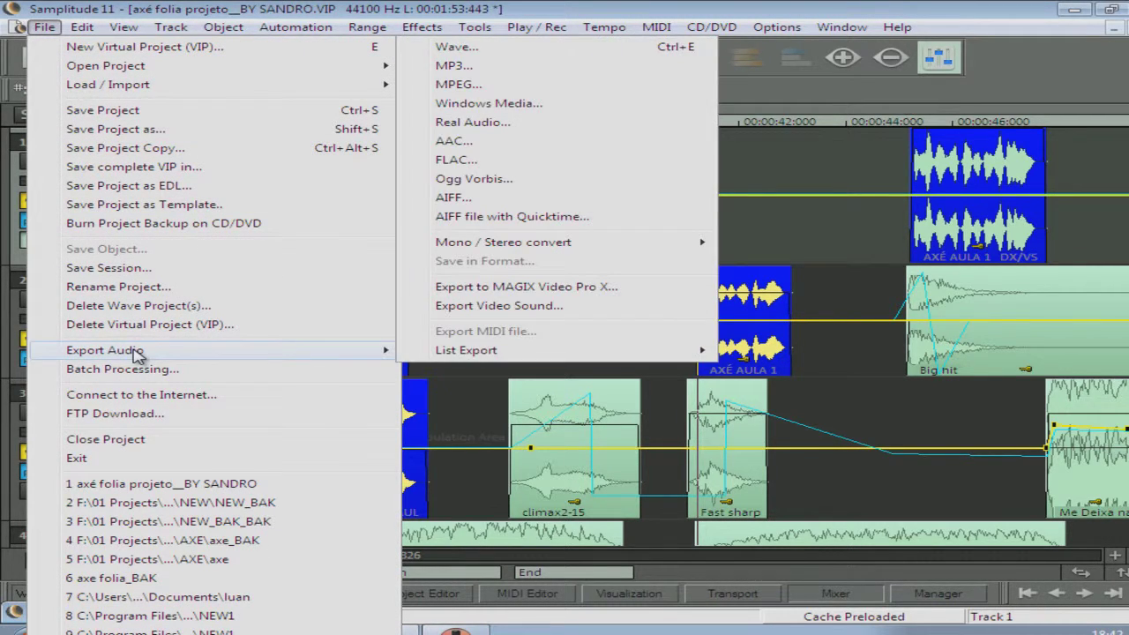
pyautogui.click(456, 46)
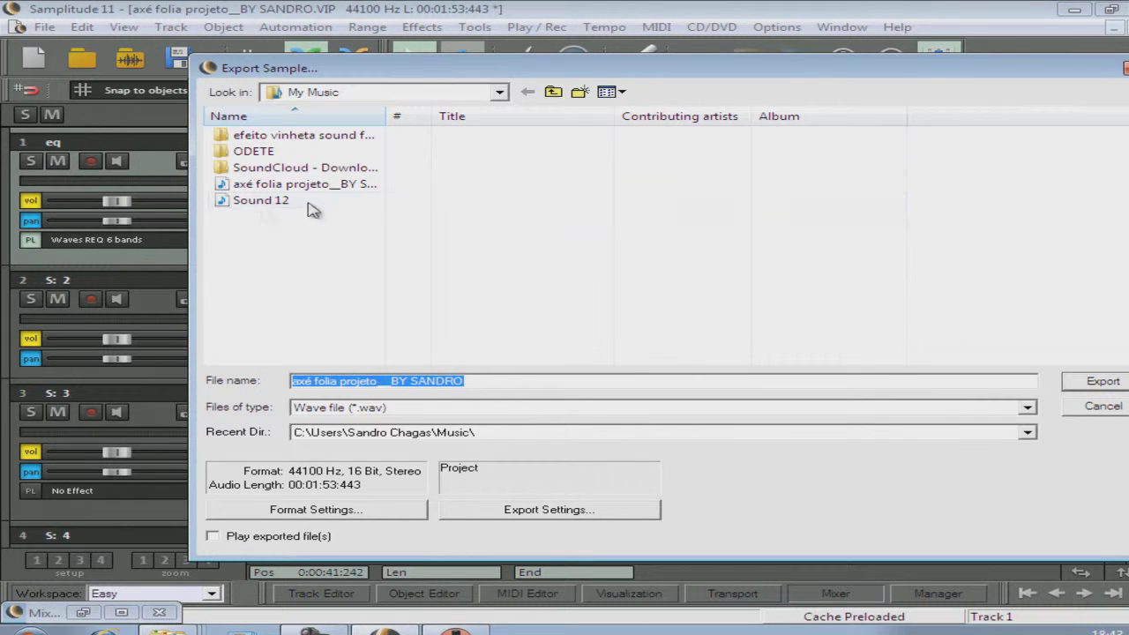
pyautogui.click(496, 381)
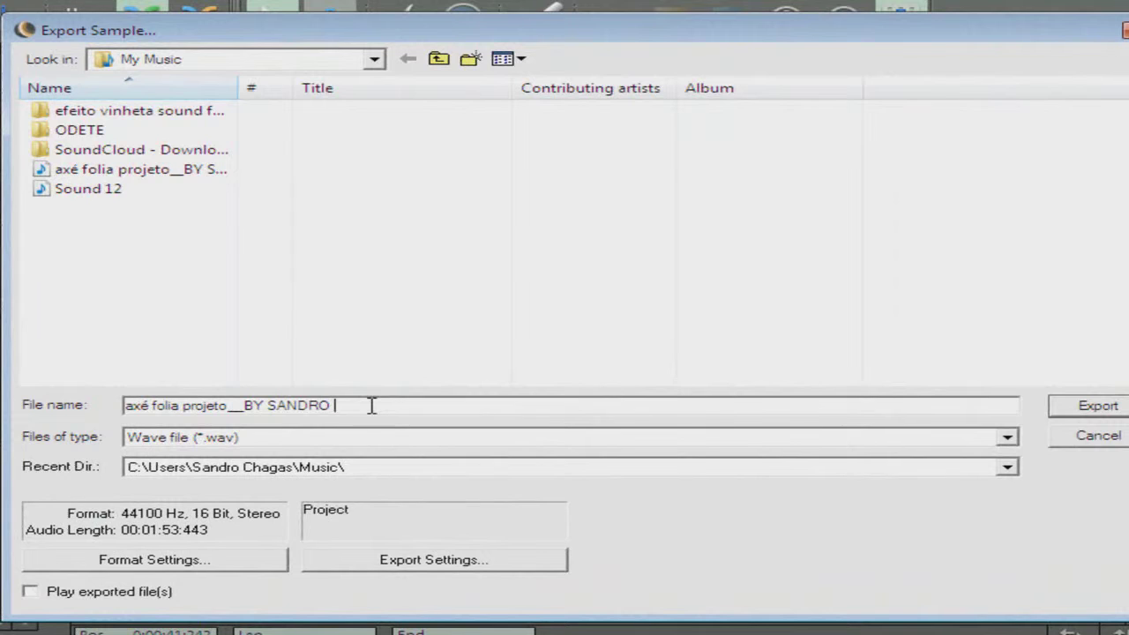
pyautogui.write('2')
pyautogui.click(1116, 408)
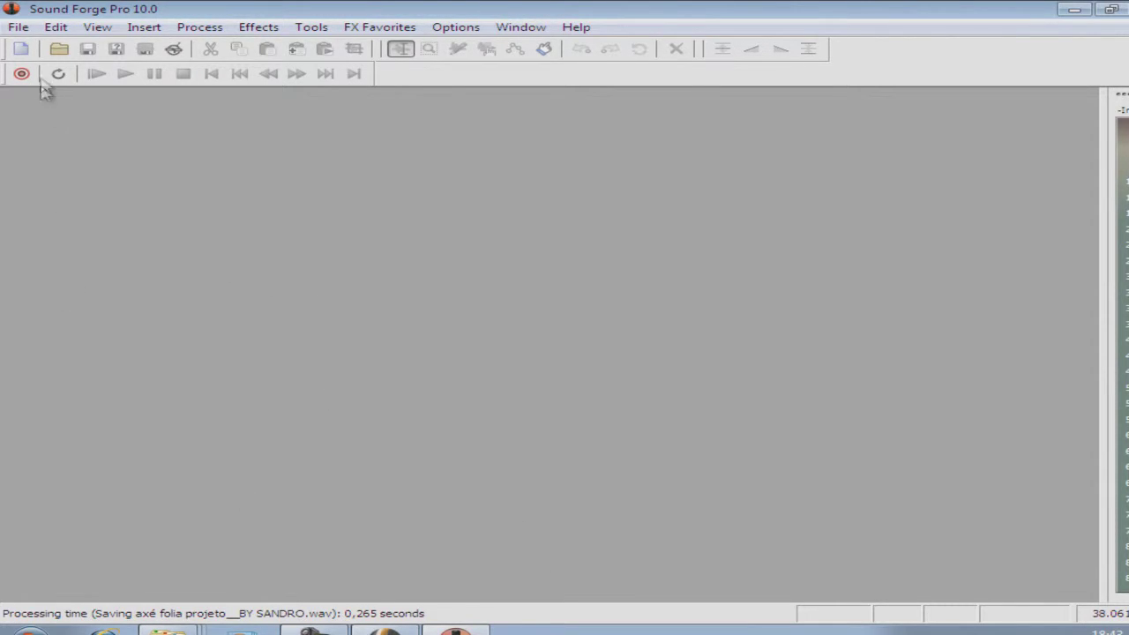
# Switch to Sound Forge Pro and open the exported Wave file whose name ends in "2" from My Music.
pyautogui.click(59, 49)
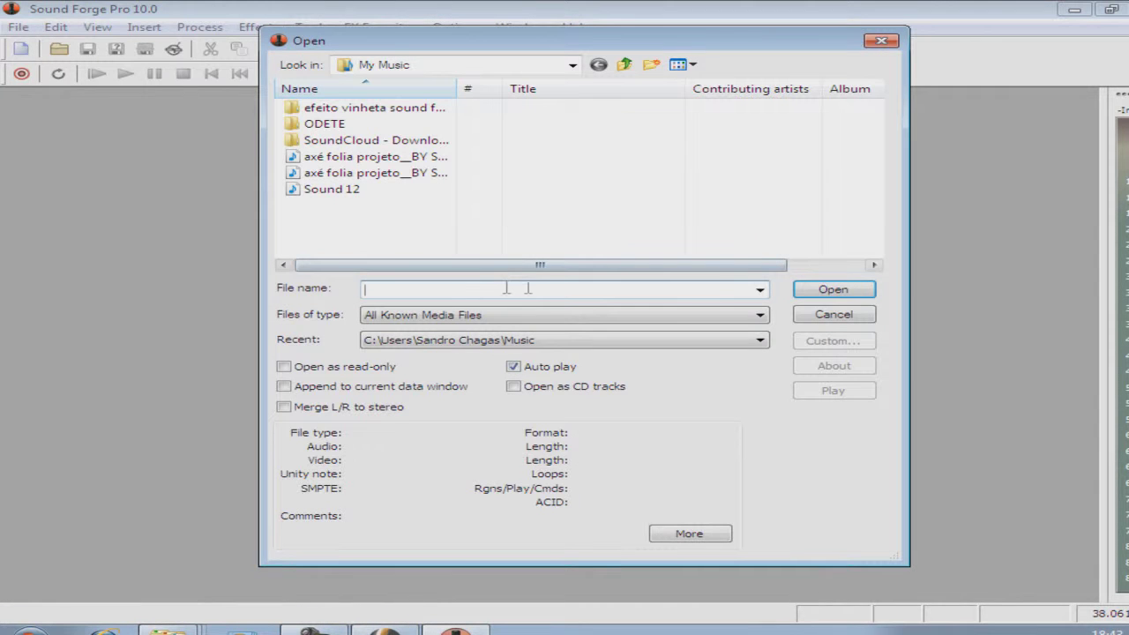
pyautogui.moveTo(474, 93); pyautogui.dragTo(537, 91)
pyautogui.doubleClick(517, 159)
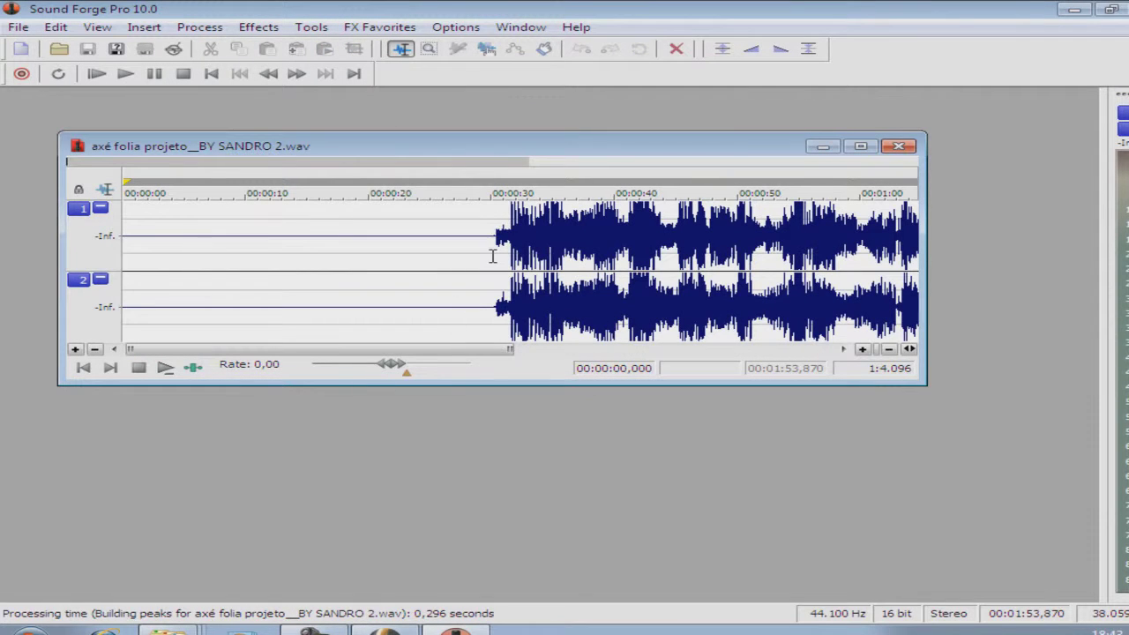
# Delete about 29.4 s of silence from the start of the file and trim the short silence remaining before the audio.
pyautogui.moveTo(486, 255); pyautogui.dragTo(5, 344)
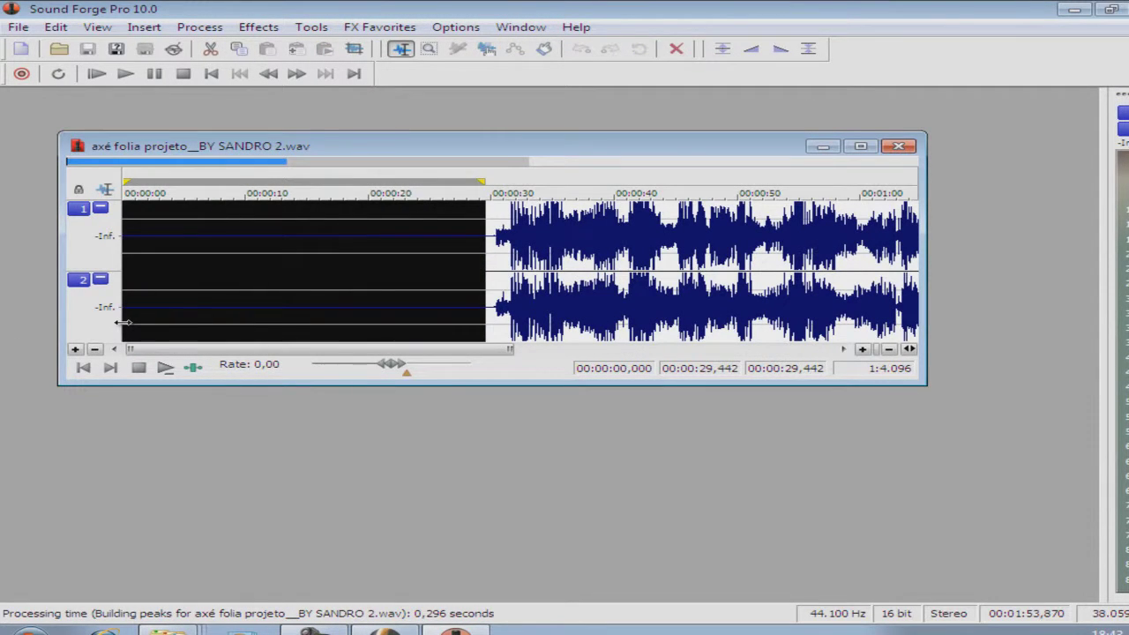
pyautogui.press('Delete')
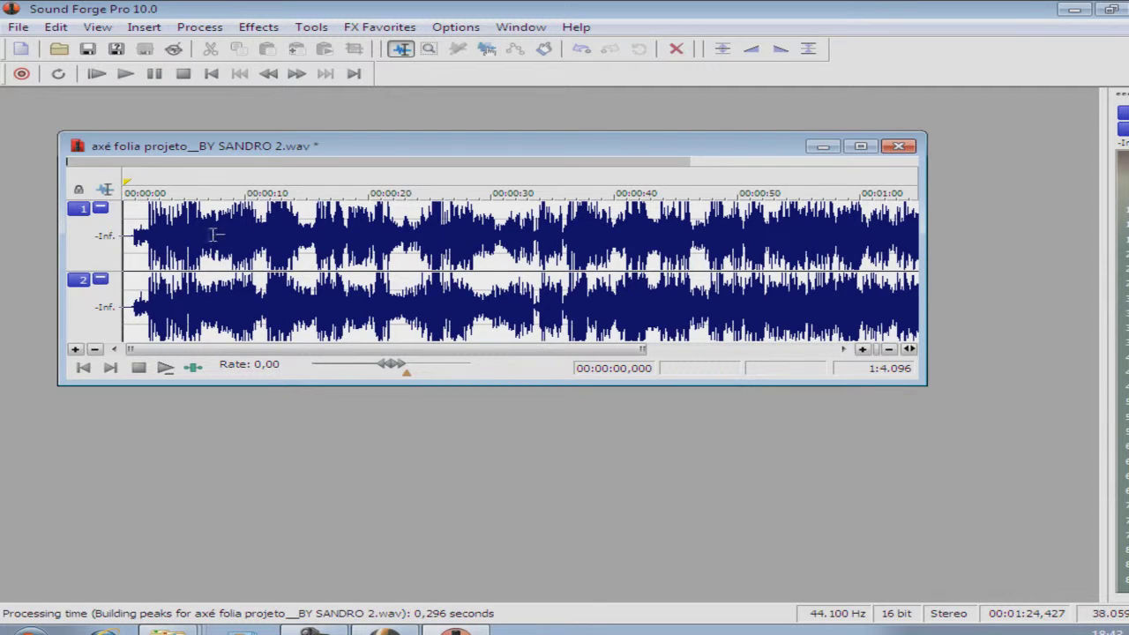
pyautogui.moveTo(132, 254); pyautogui.dragTo(100, 263)
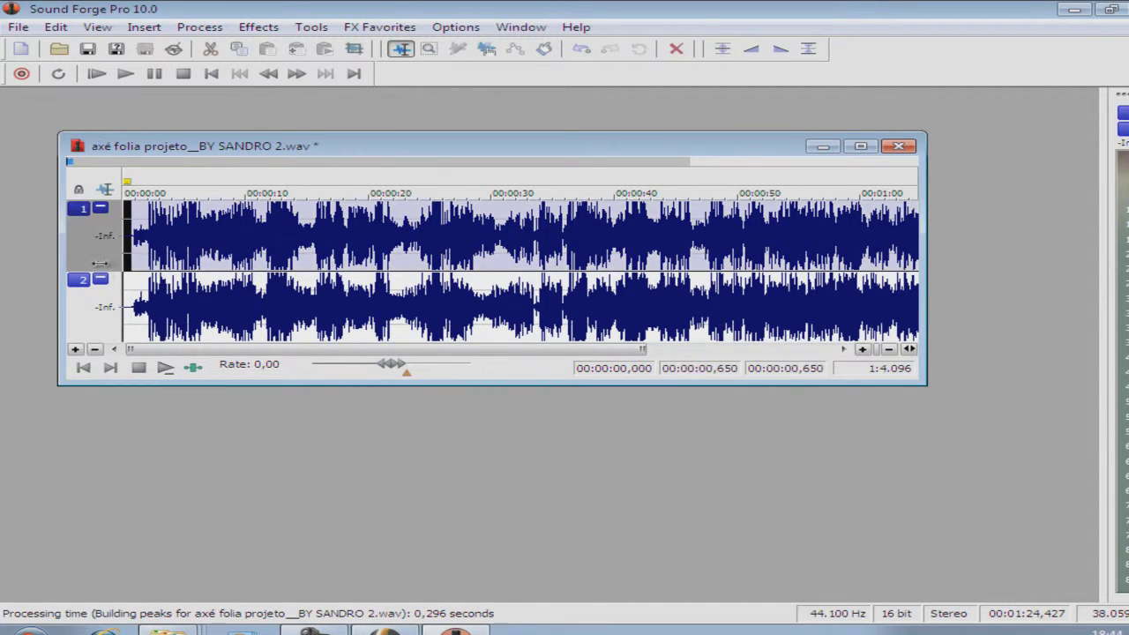
pyautogui.click(157, 280)
pyautogui.click(138, 276)
pyautogui.scroll(2, 142, 269)
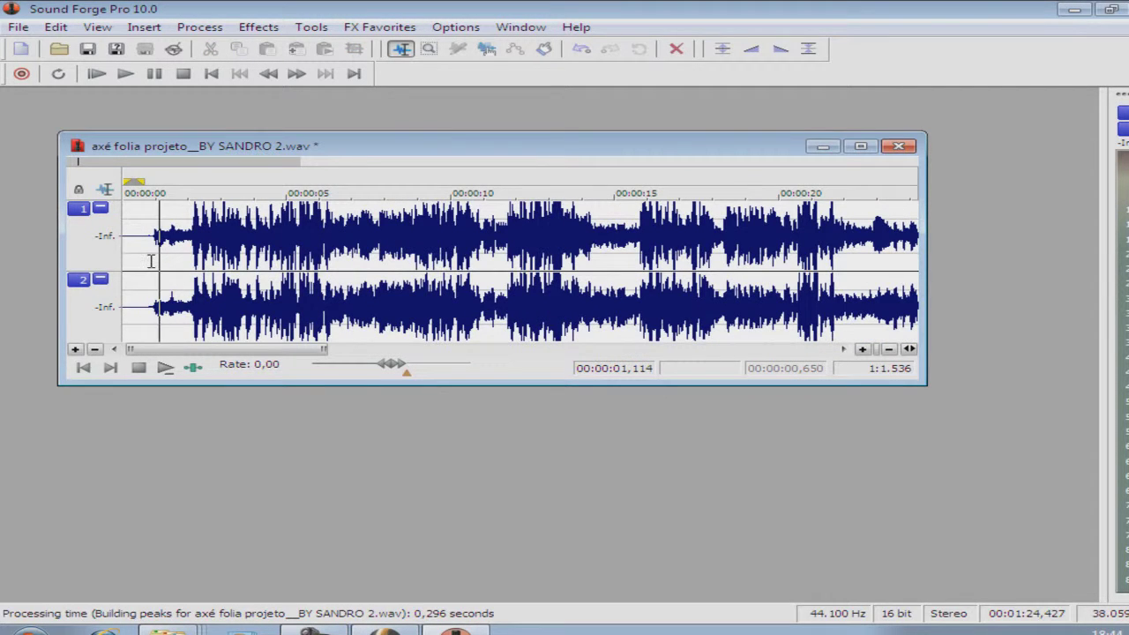
pyautogui.moveTo(151, 261); pyautogui.dragTo(123, 291)
pyautogui.press('Delete')
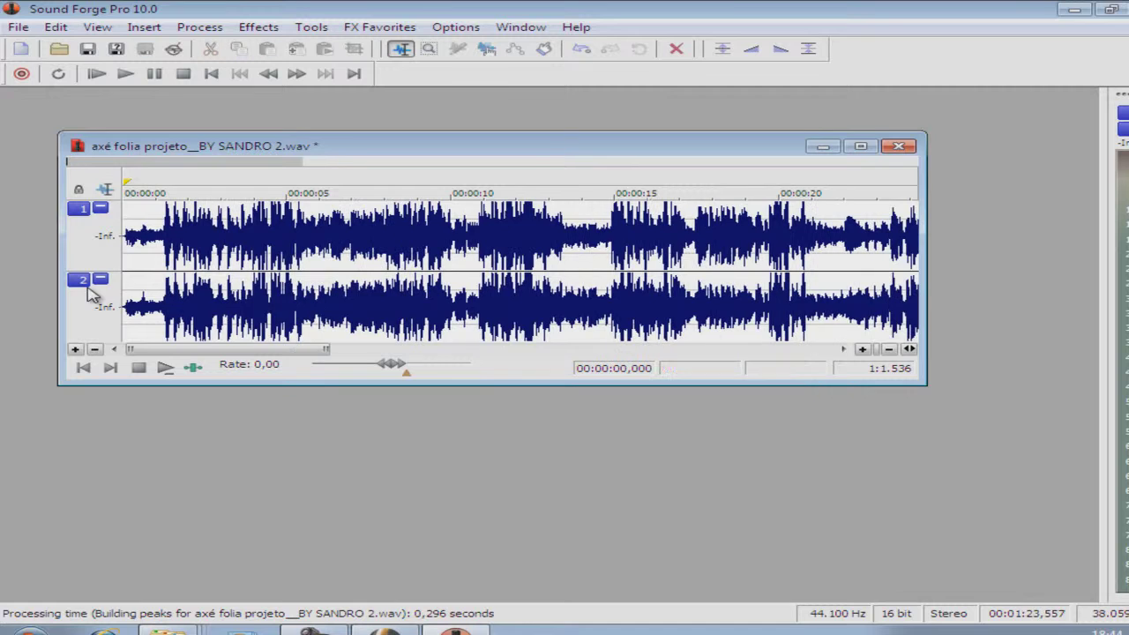
# Play the trimmed audio from the beginning and from the middle while viewing the whole waveform.
pyautogui.moveTo(472, 157); pyautogui.dragTo(550, 163)
pyautogui.press('space')
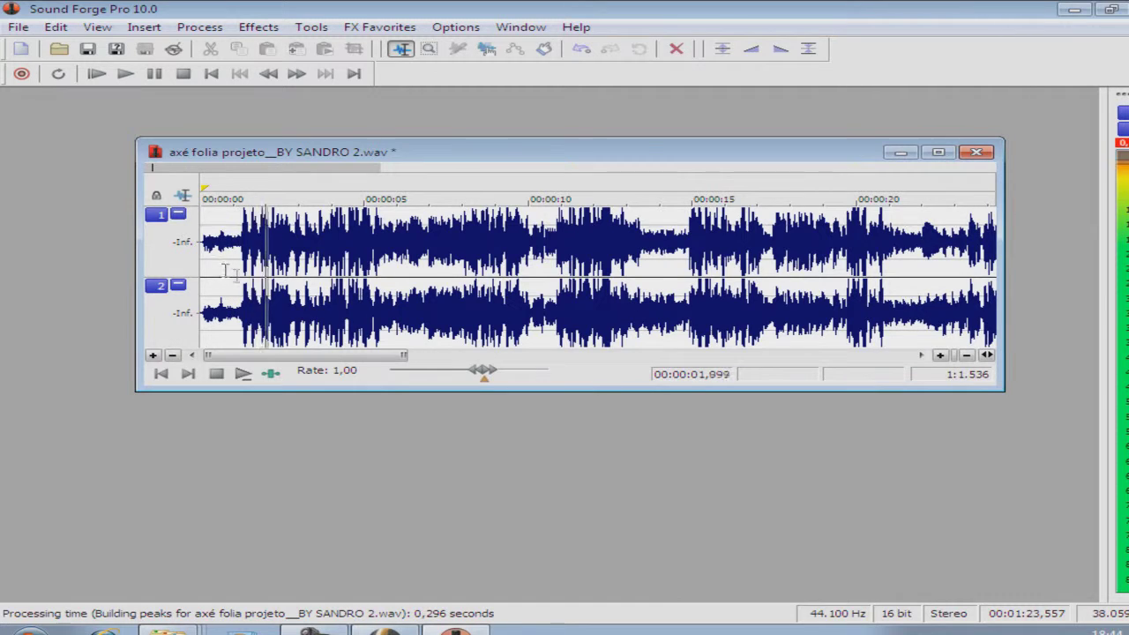
pyautogui.scroll(-1, 225, 270)
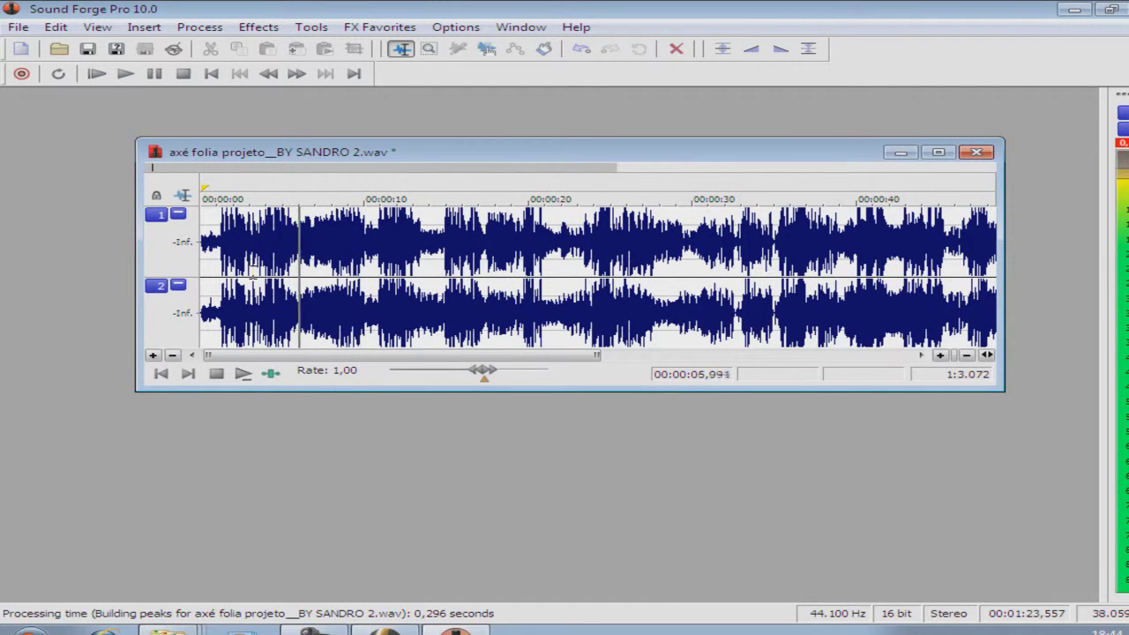
pyautogui.moveTo(565, 152); pyautogui.dragTo(506, 147)
pyautogui.scroll(-2, 632, 253)
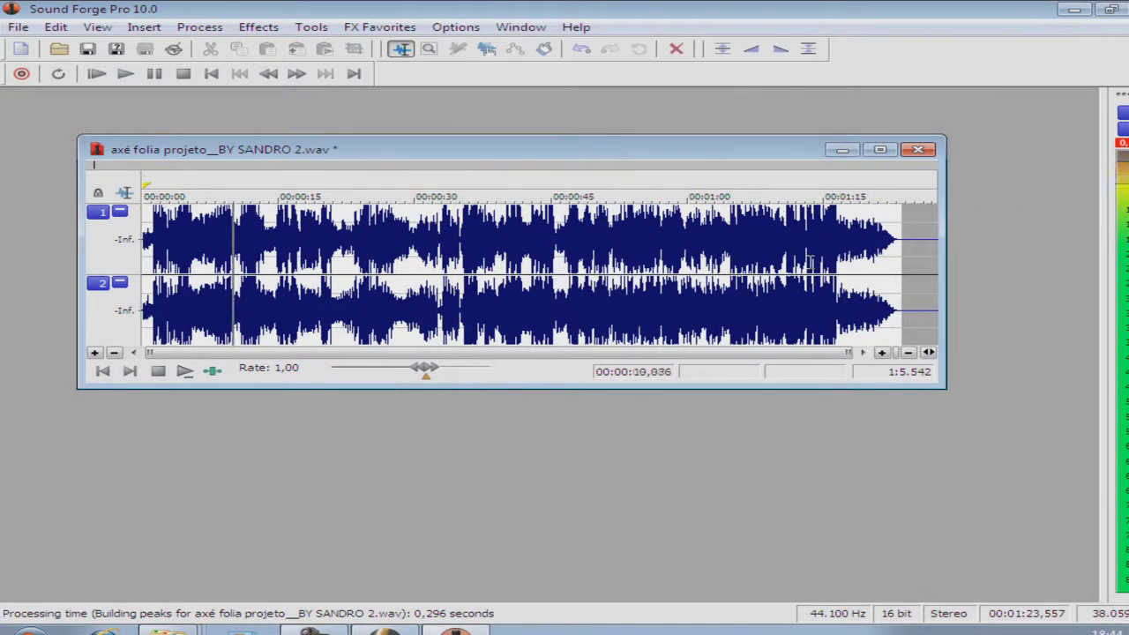
pyautogui.click(519, 263)
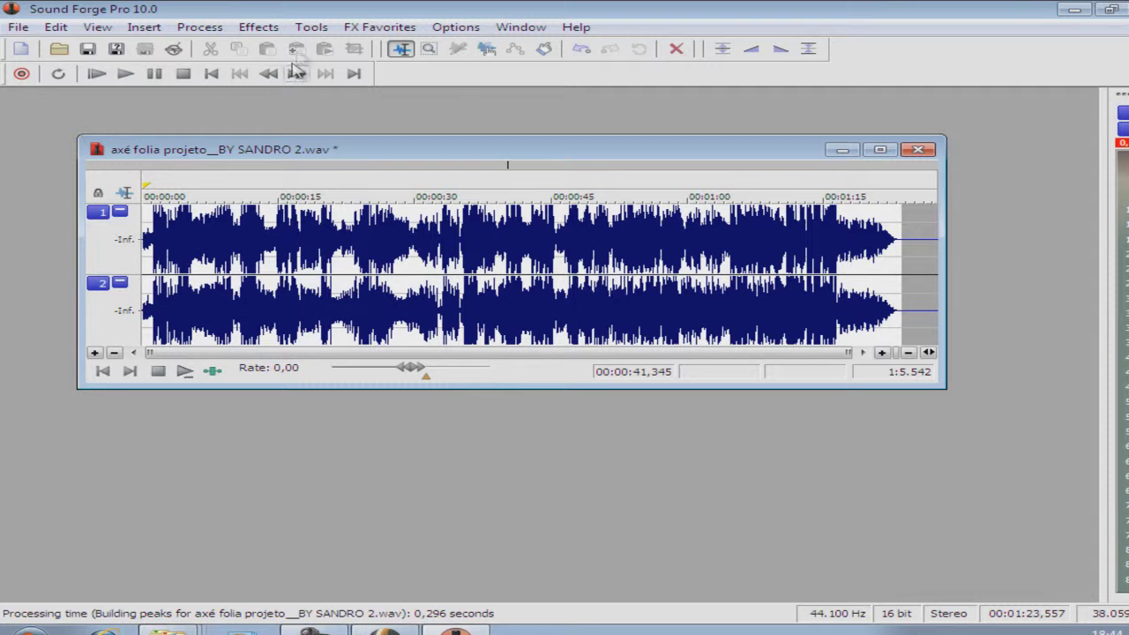
# Apply Wave Hammer to the entire file with the "[Sys] Drums" preset.
pyautogui.click(265, 30)
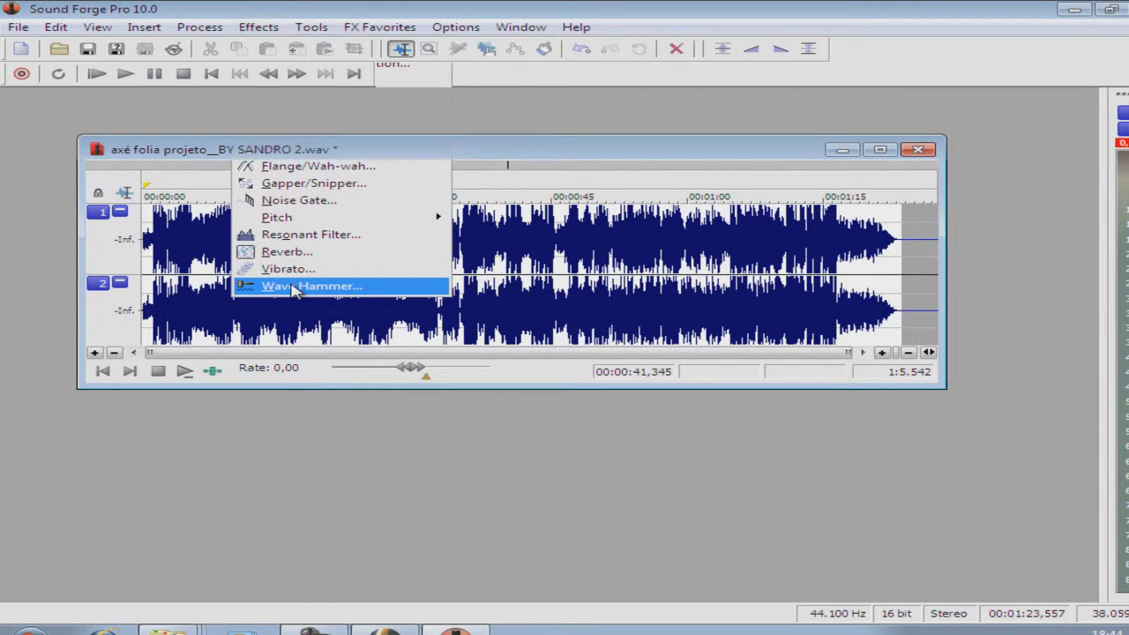
pyautogui.click(298, 287)
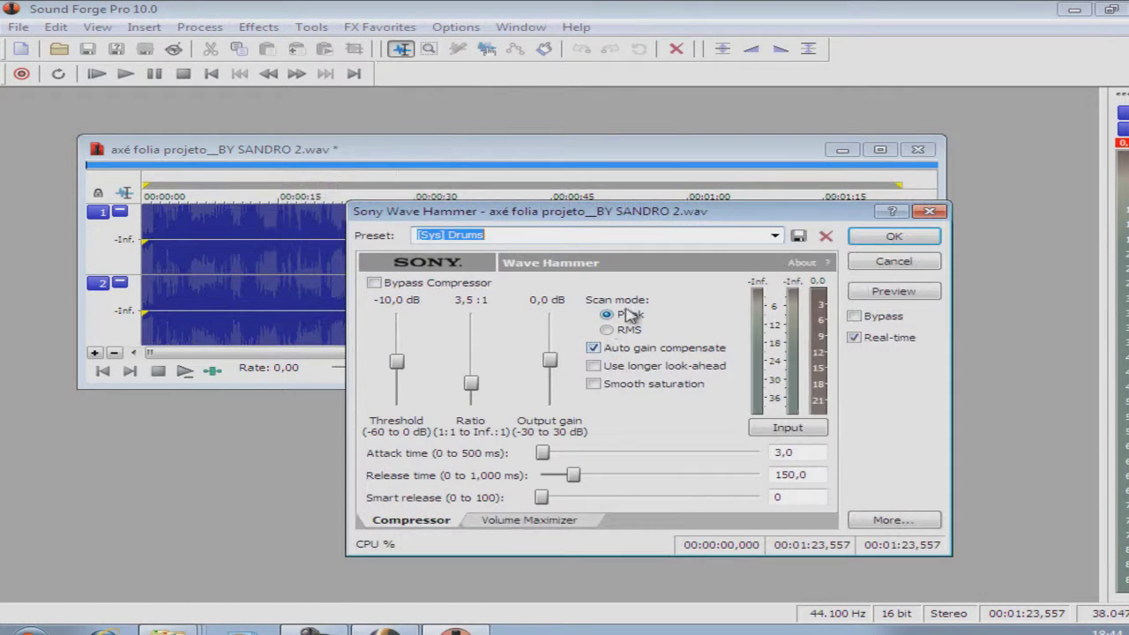
pyautogui.click(893, 238)
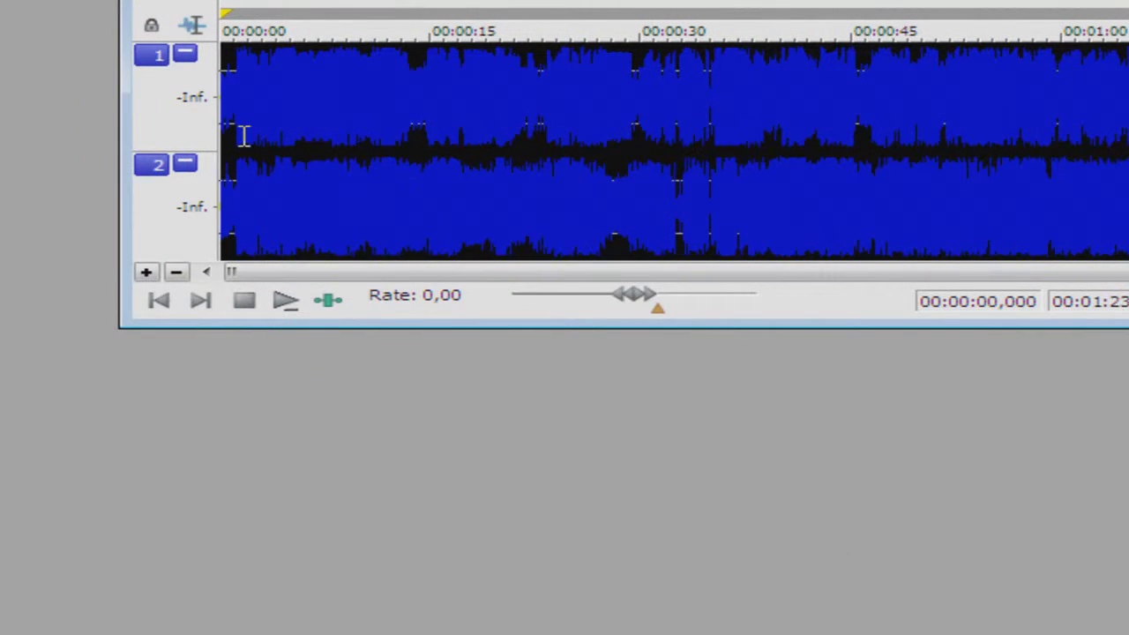
# Listen to the compressed audio from the beginning and undo the Wave Hammer effect.
pyautogui.click(246, 137)
pyautogui.click(230, 137)
pyautogui.scroll(2, 227, 132)
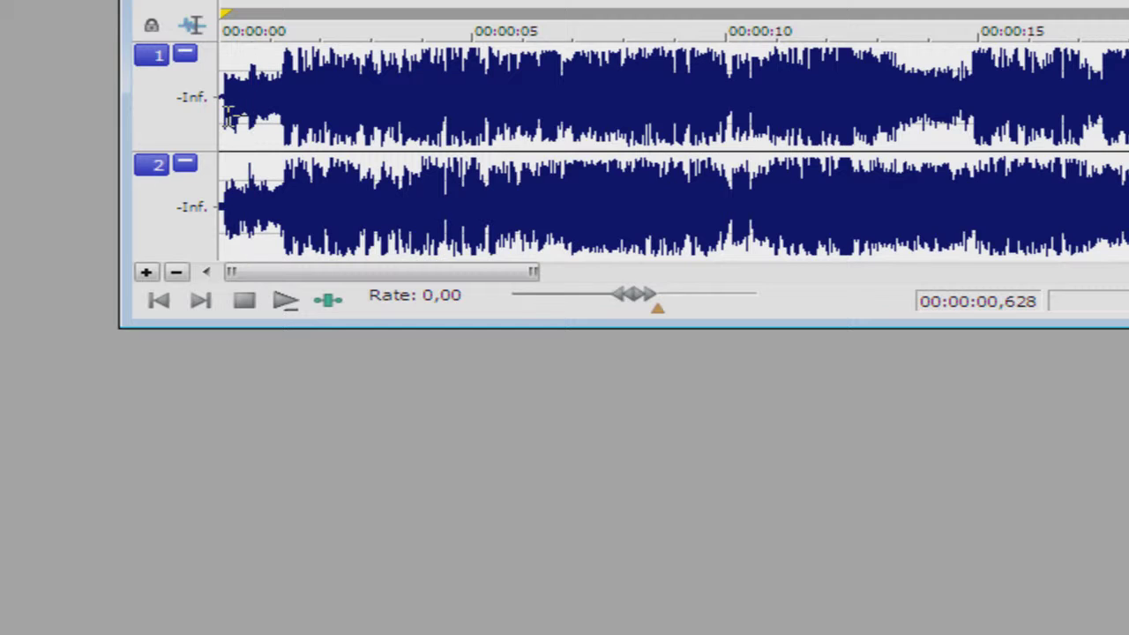
pyautogui.click(225, 114)
pyautogui.press('space')
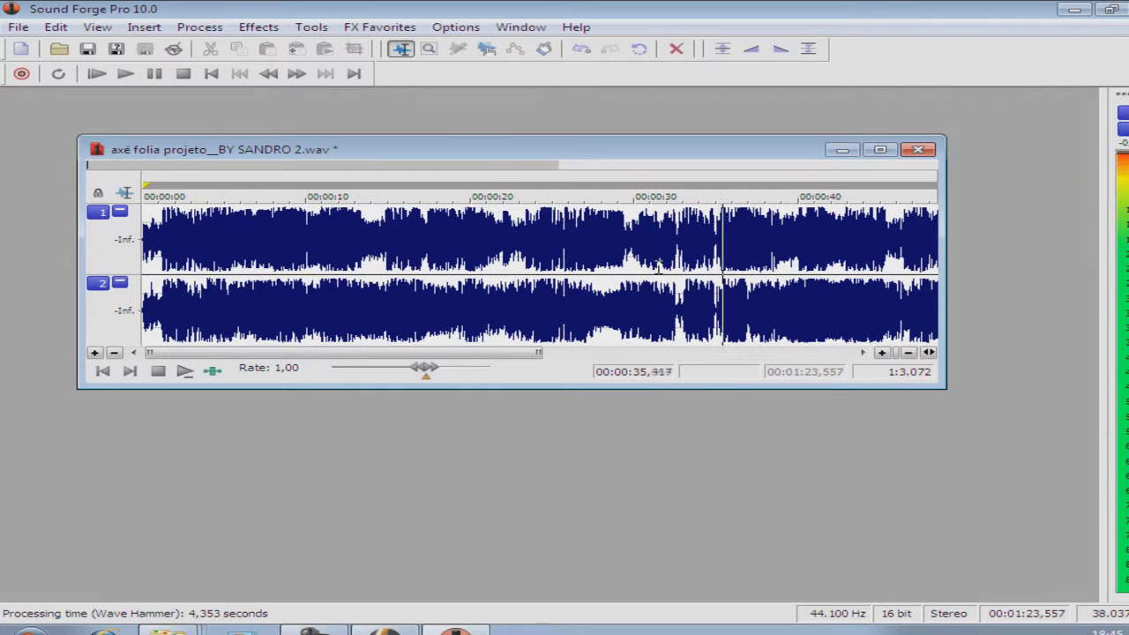
pyautogui.press('space')
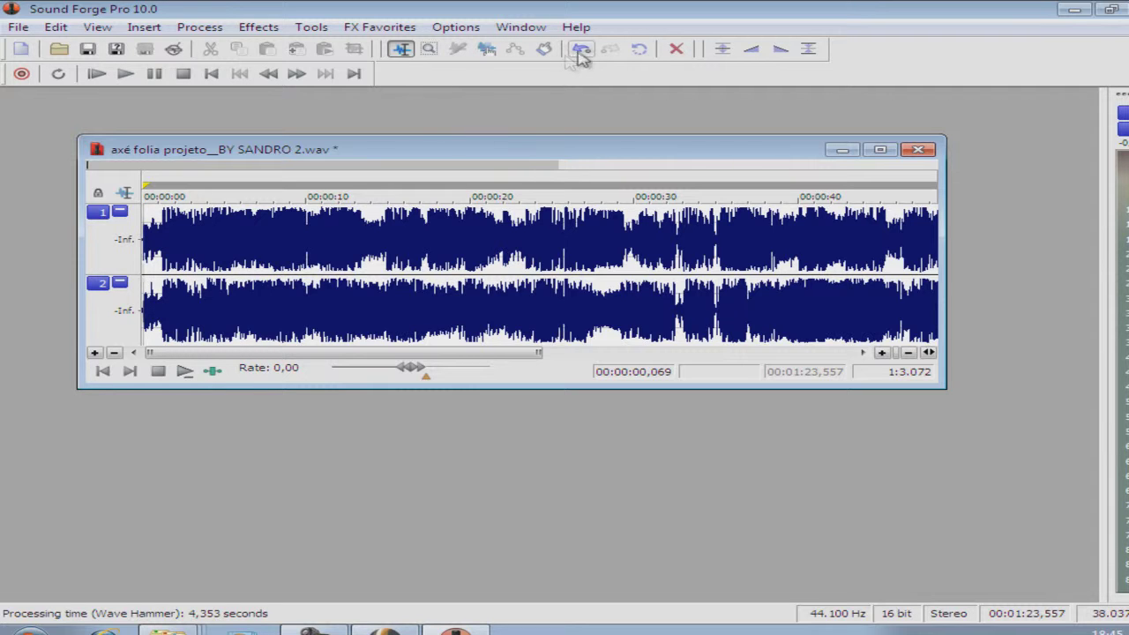
pyautogui.click(582, 51)
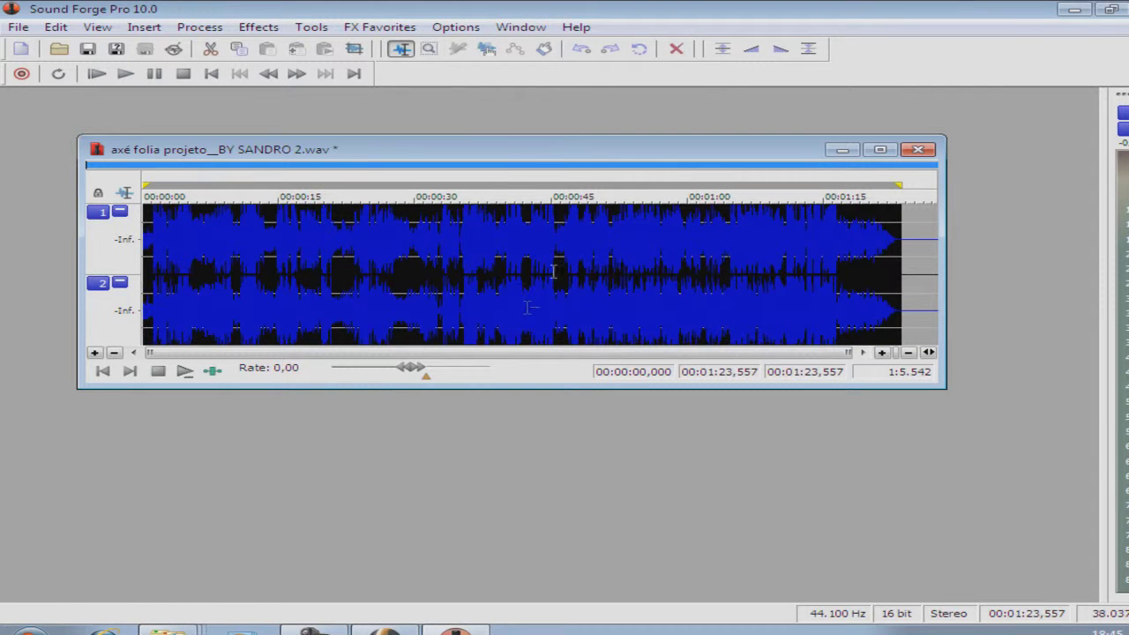
# Open the iZotope Ozone 4 effect for the axé folia waveform and move the windows so the plug-in is fully accessible.
pyautogui.moveTo(379, 159); pyautogui.dragTo(400, 187)
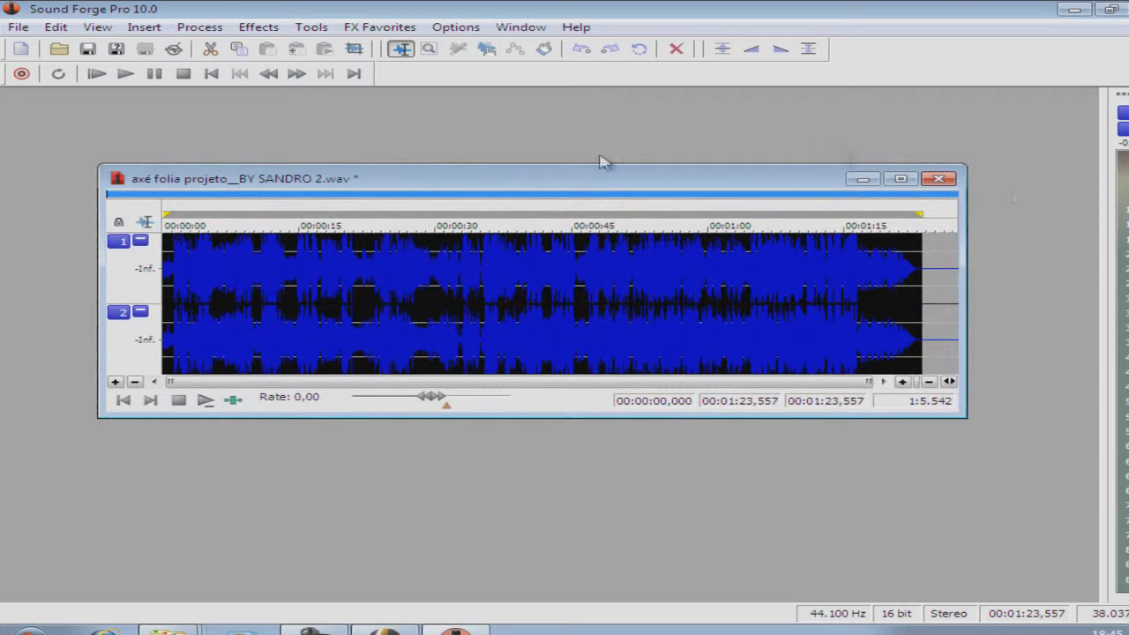
pyautogui.click(379, 26)
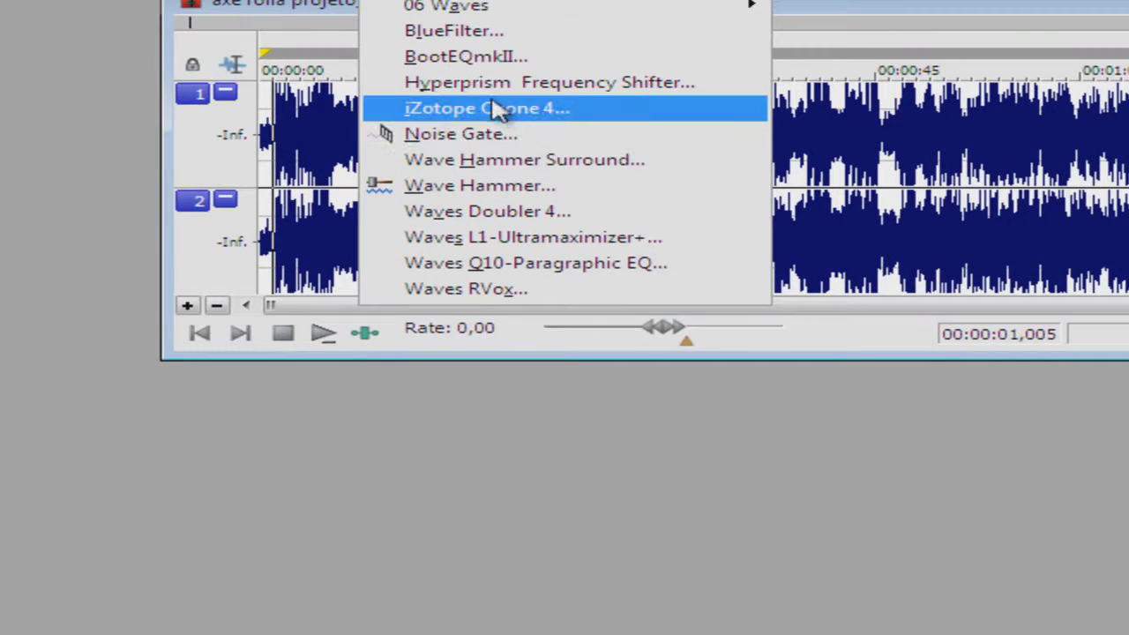
pyautogui.click(486, 109)
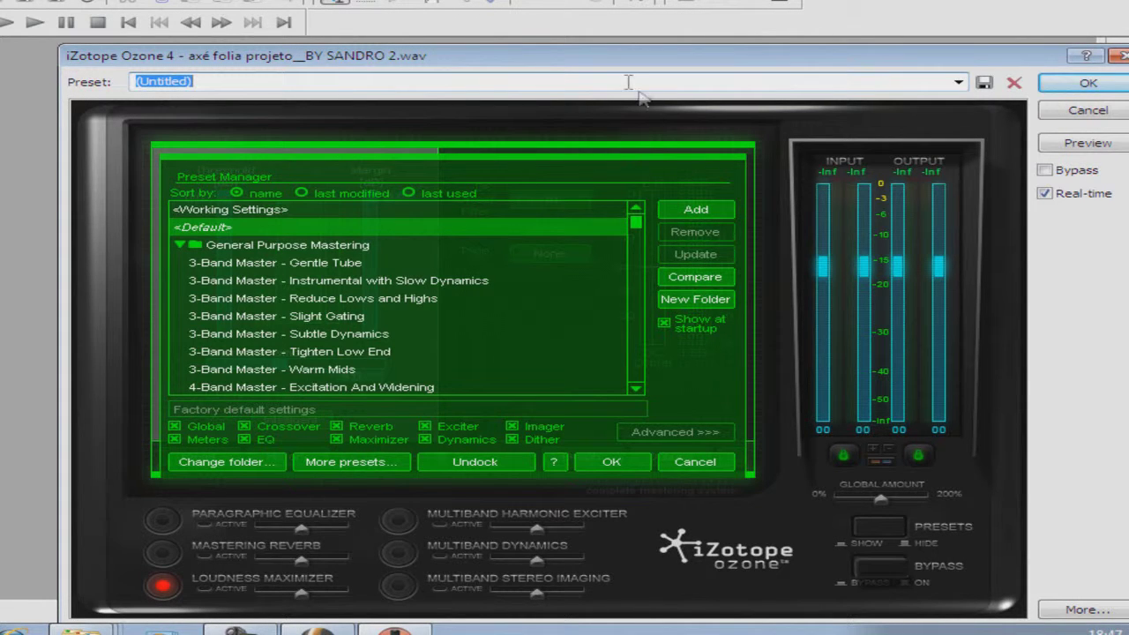
pyautogui.moveTo(594, 64); pyautogui.dragTo(537, 42)
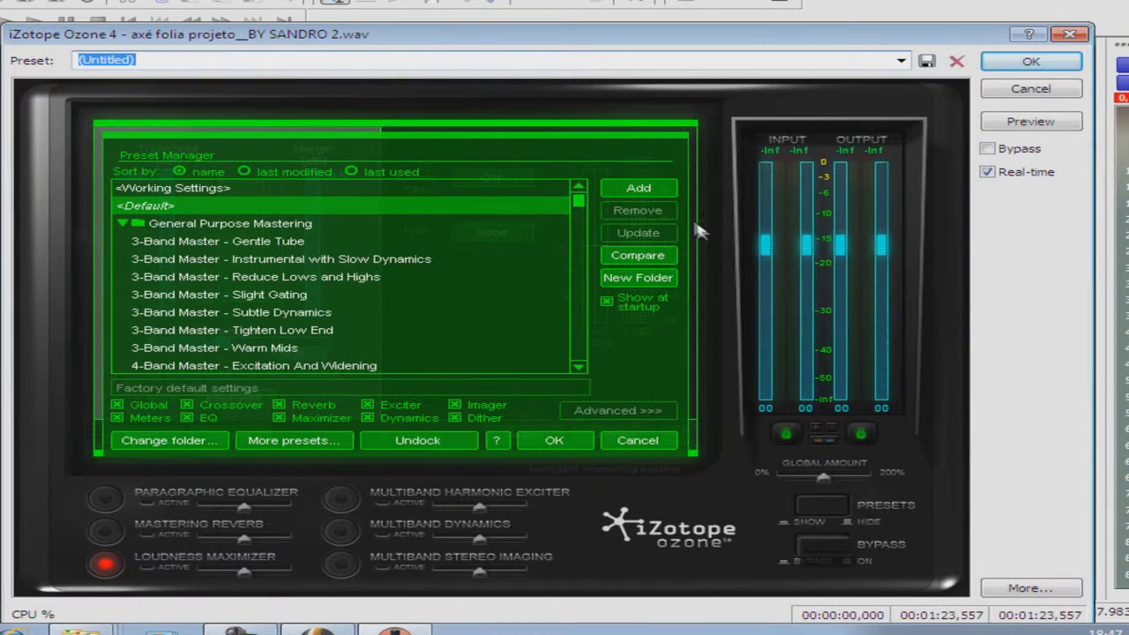
# Load the "General Purpose Master - Low Shelf" Ozone preset and start previewing the audio with it.
pyautogui.scroll(-3, 577, 369)
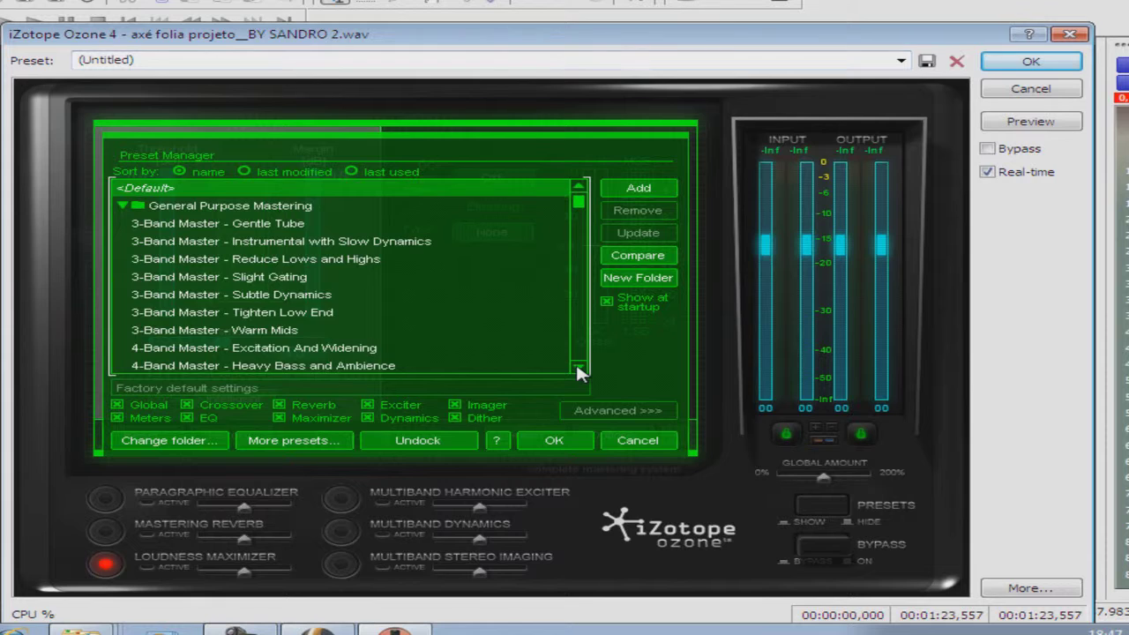
pyautogui.scroll(-3, 577, 368)
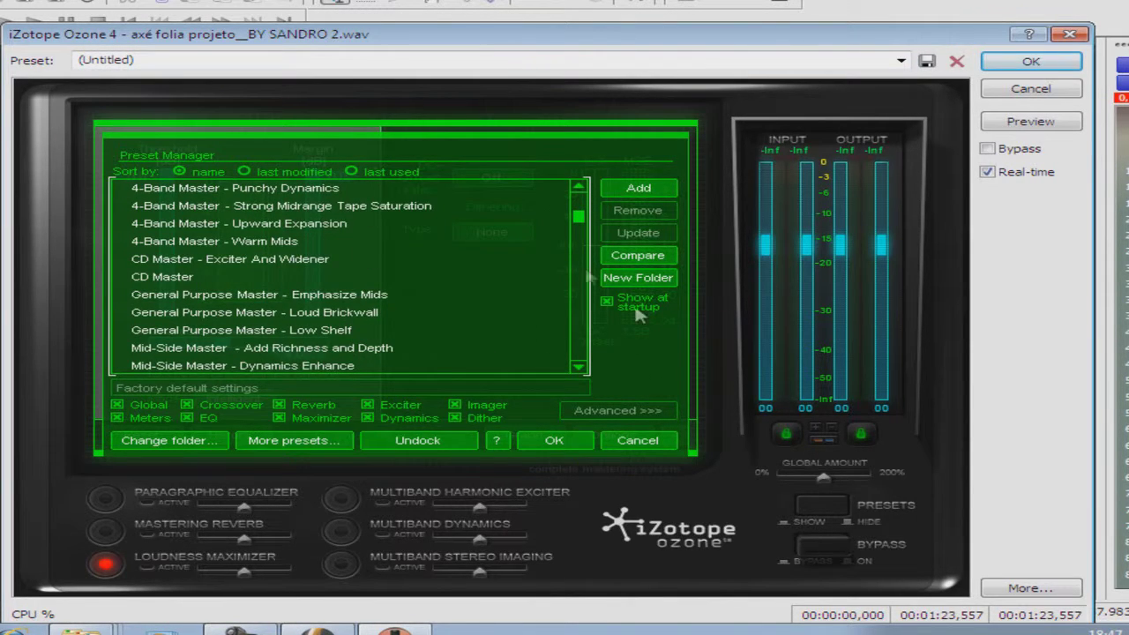
pyautogui.click(298, 331)
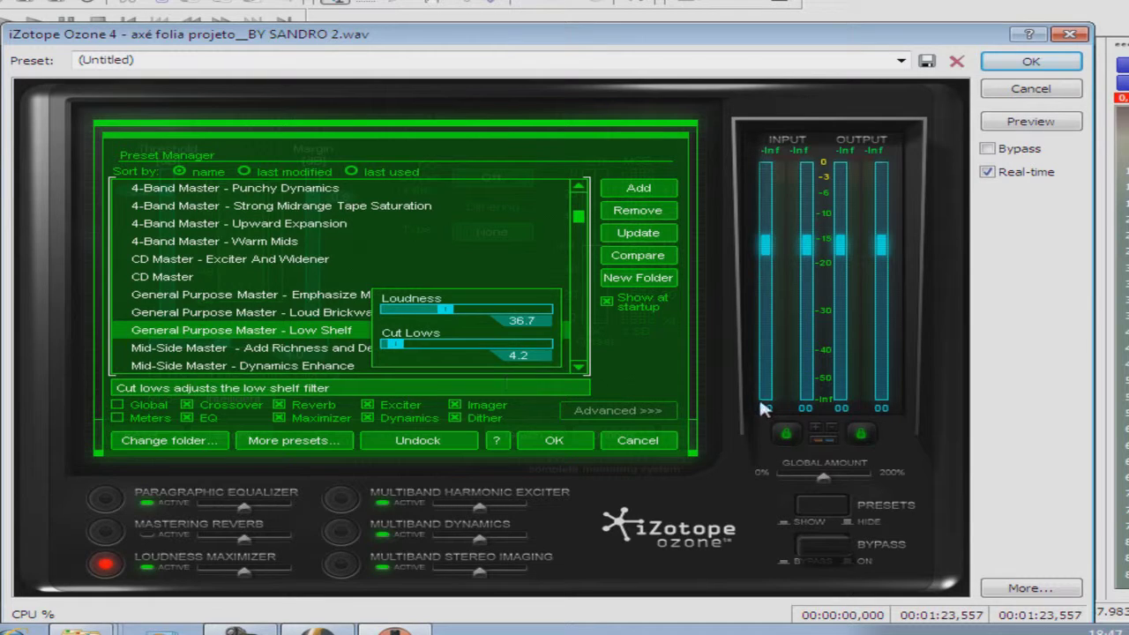
pyautogui.click(1037, 125)
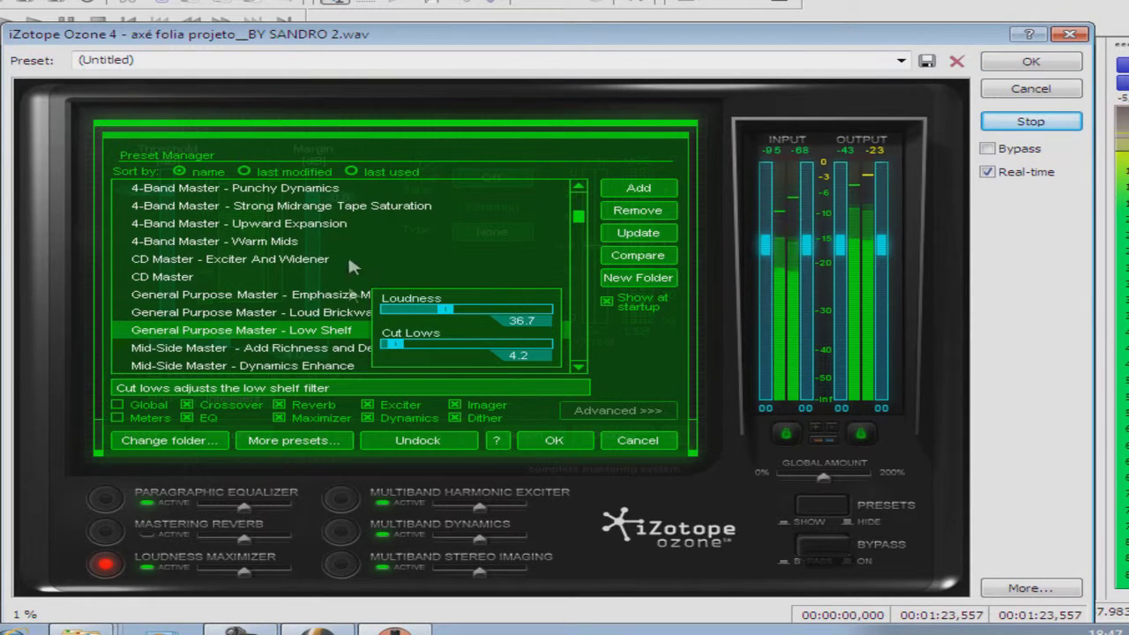
# Audition "CD Master - Exciter And Widener", "4-Band Master - Warm Mids" and "4-Band Master - Strong Midrange Tape Saturation" during the preview.
pyautogui.click(274, 259)
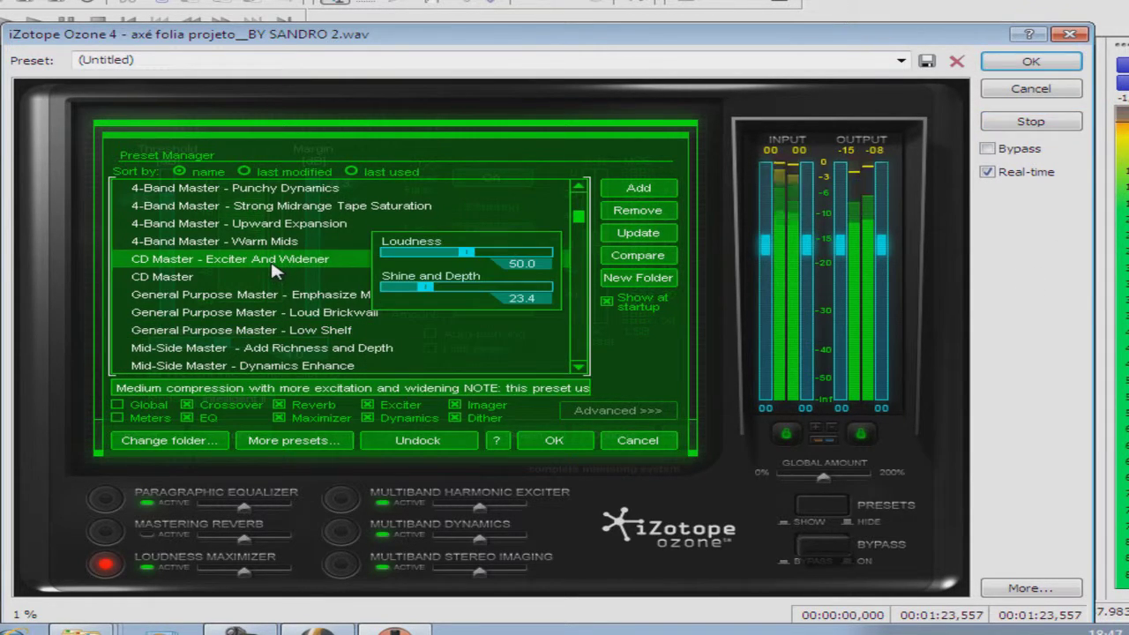
pyautogui.click(280, 245)
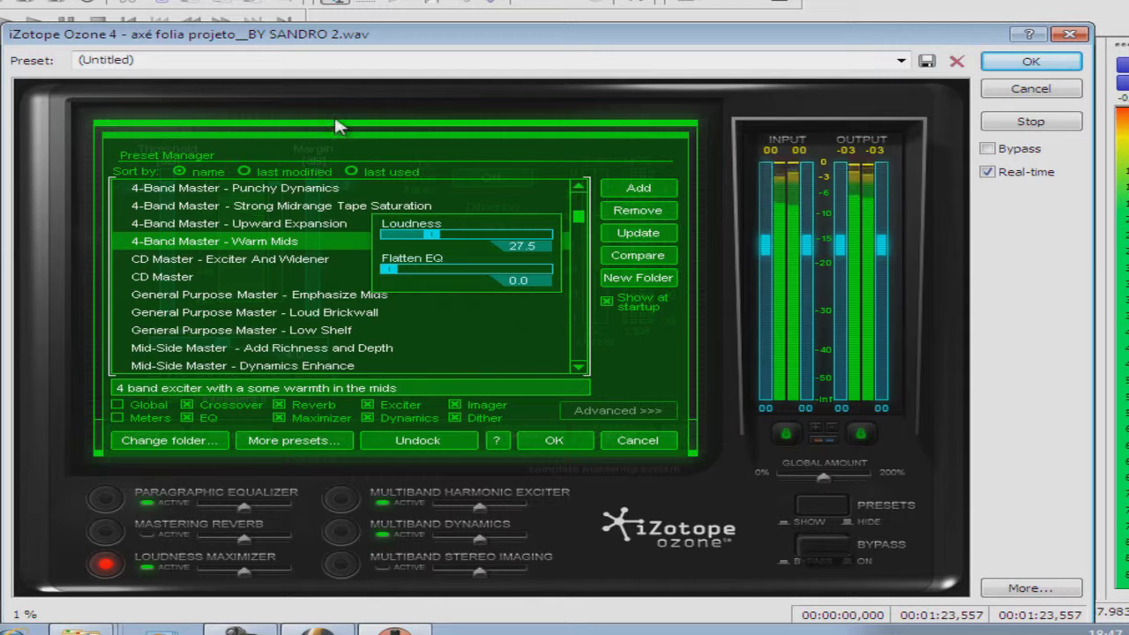
pyautogui.moveTo(366, 36); pyautogui.dragTo(455, 39)
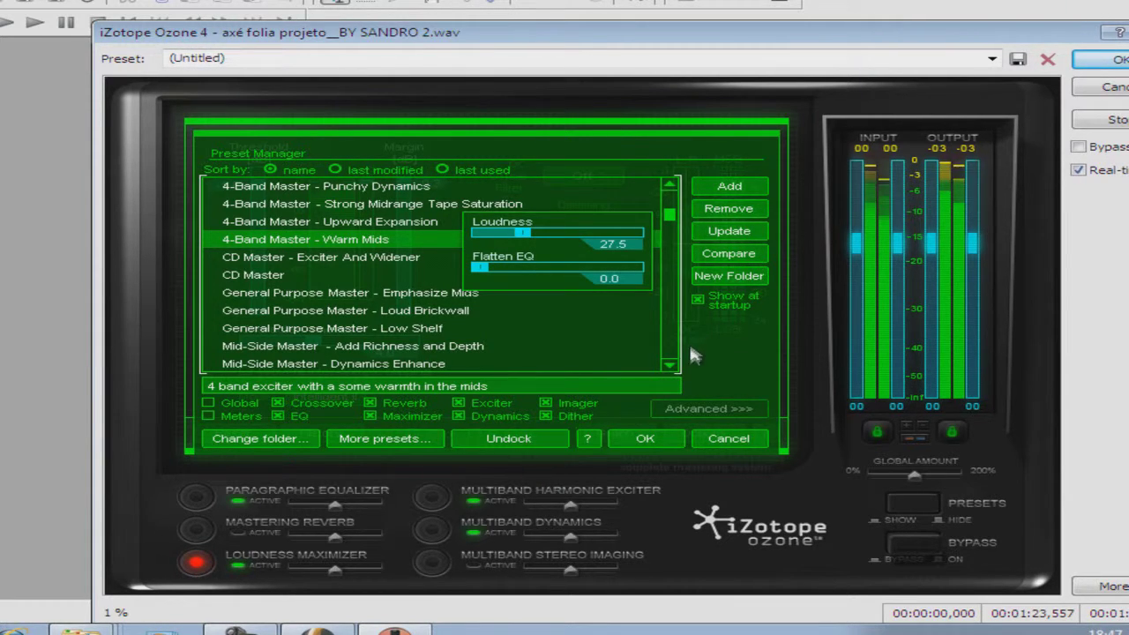
pyautogui.click(444, 206)
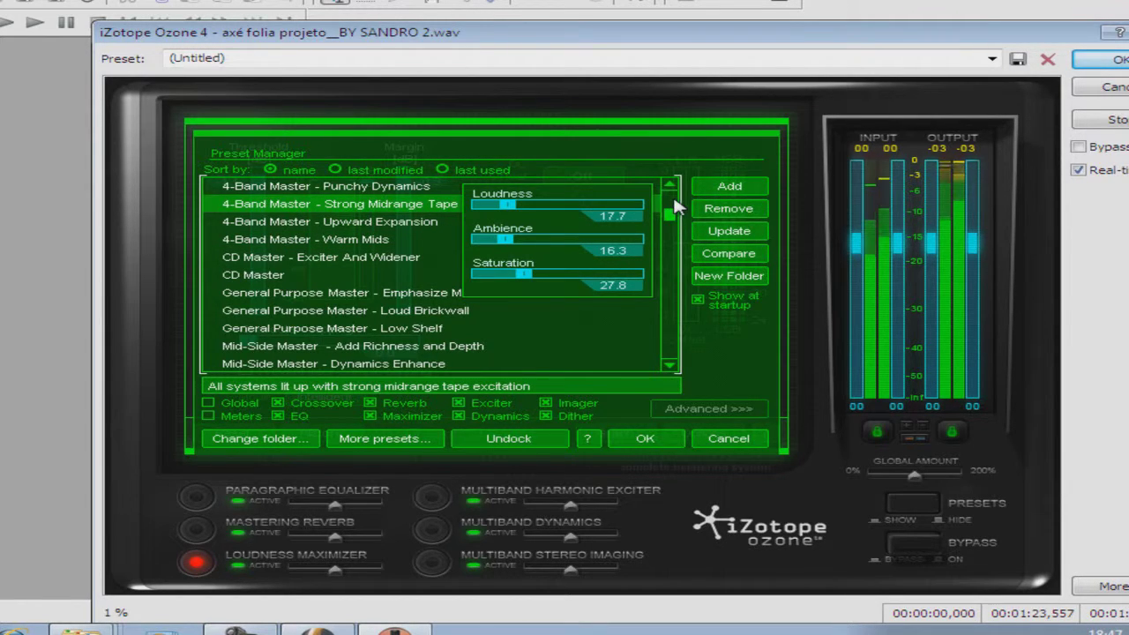
# Stop the preview and restart it with the "3-Band Master - Warm Mids" preset loaded.
pyautogui.moveTo(670, 217); pyautogui.dragTo(681, 210)
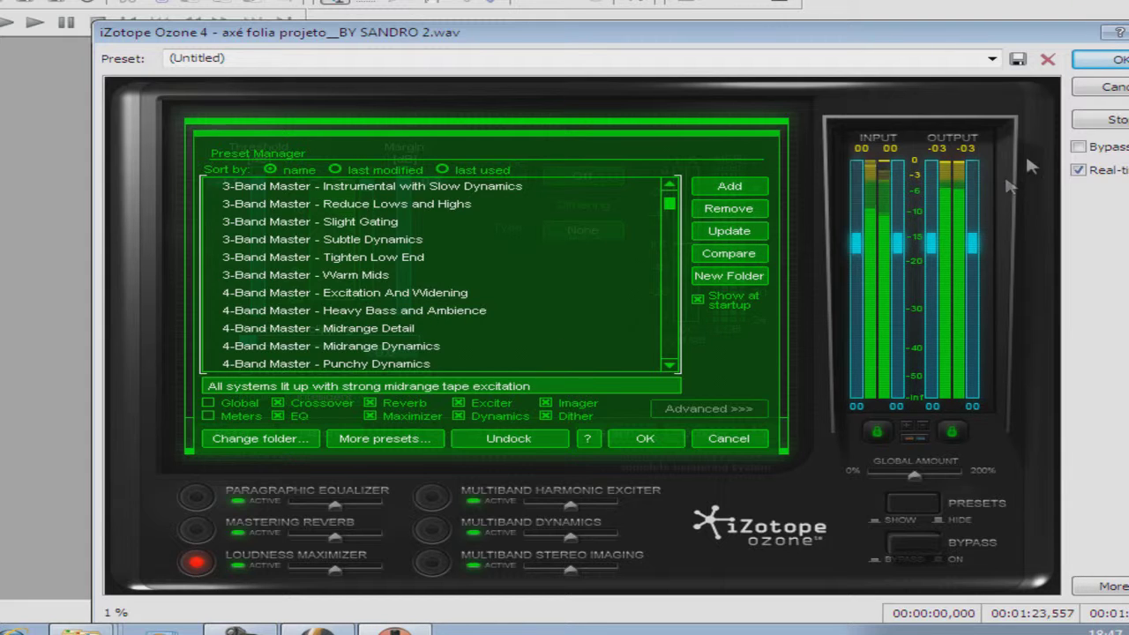
pyautogui.click(1109, 122)
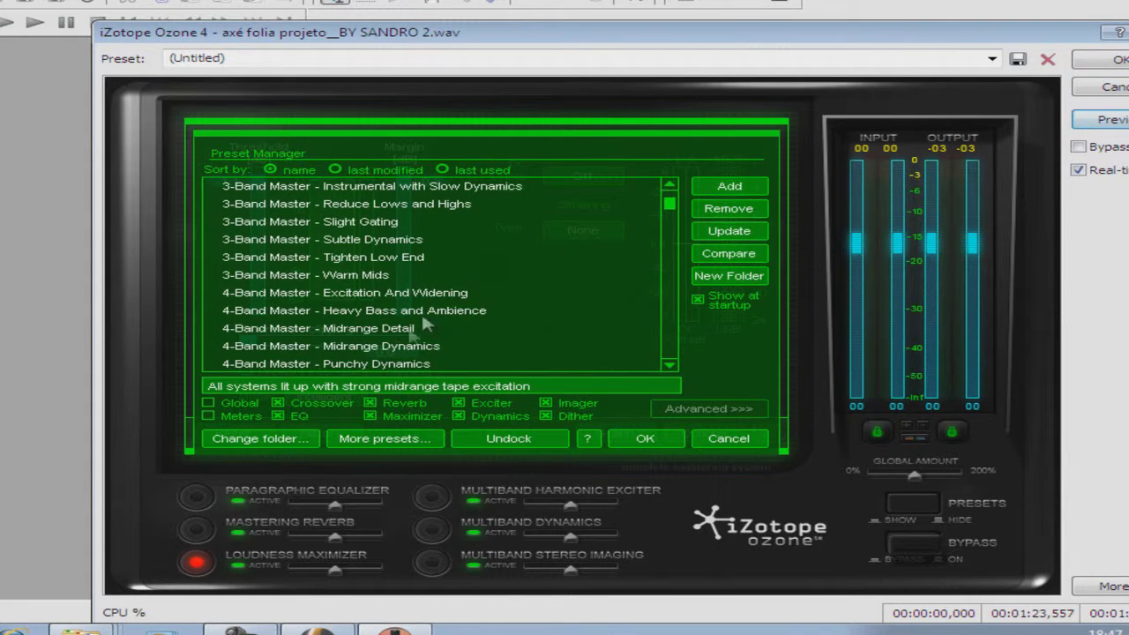
pyautogui.click(374, 274)
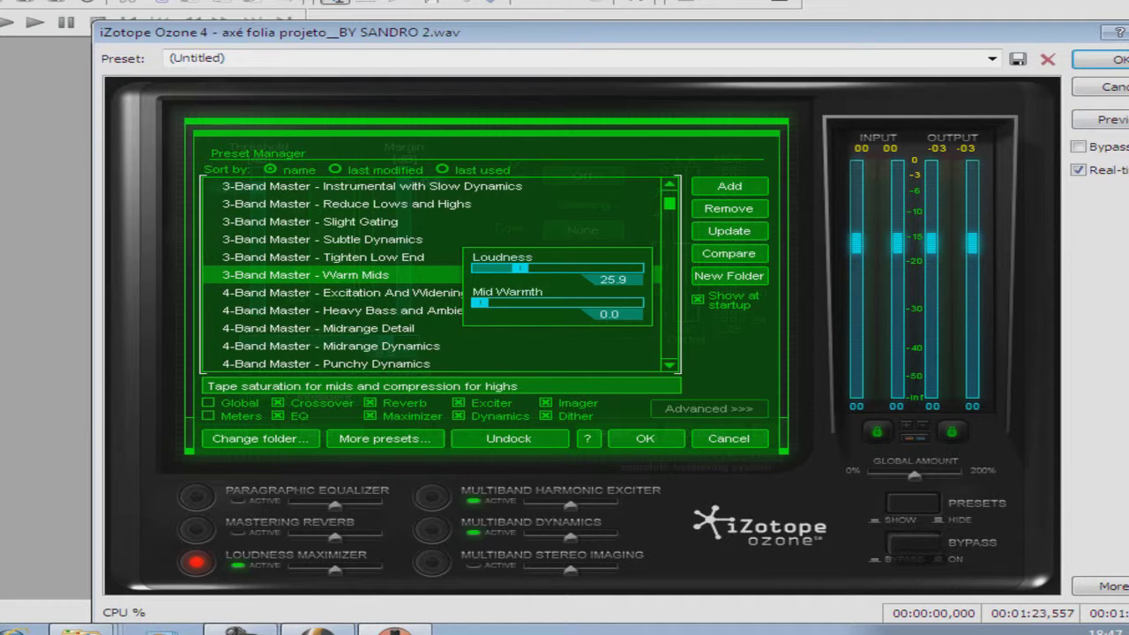
pyautogui.click(1111, 120)
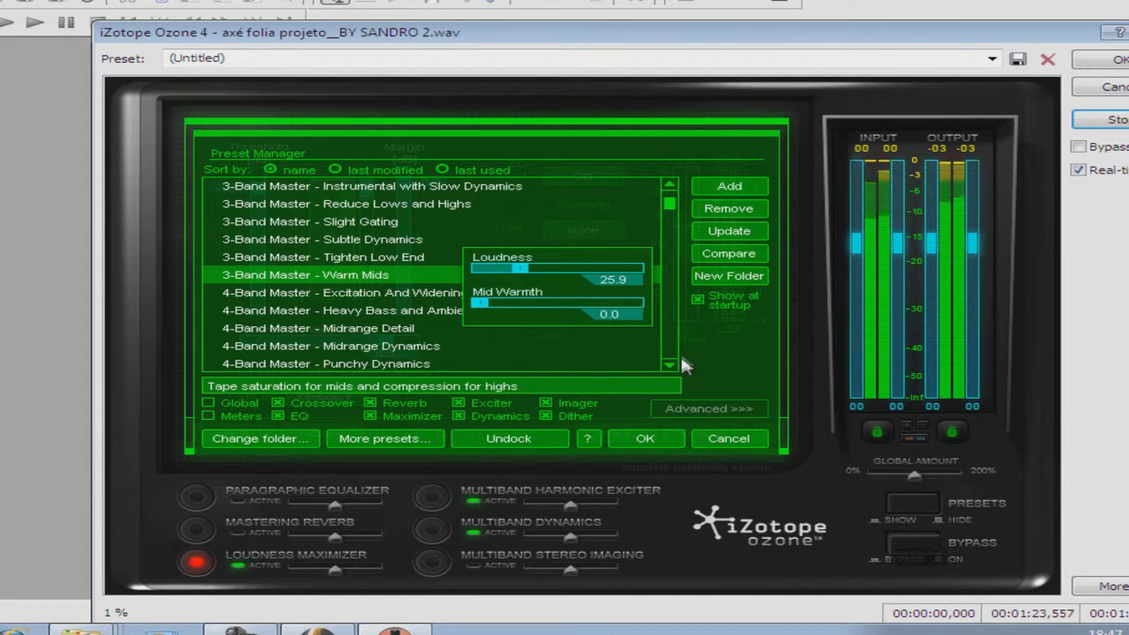
# Compare the Single Band Master presets Basic, Emphasize Bass, Fast and Loud Limiter, and Low Ratio Compression while the preview plays.
pyautogui.scroll(-3, 672, 362)
pyautogui.scroll(-3, 671, 368)
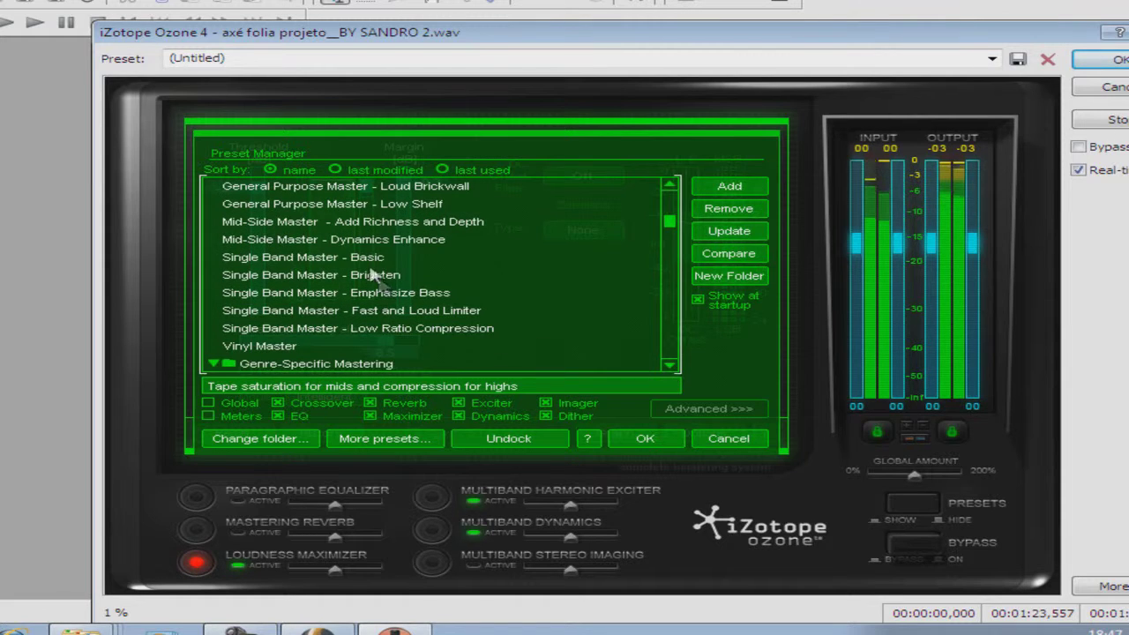
pyautogui.click(369, 259)
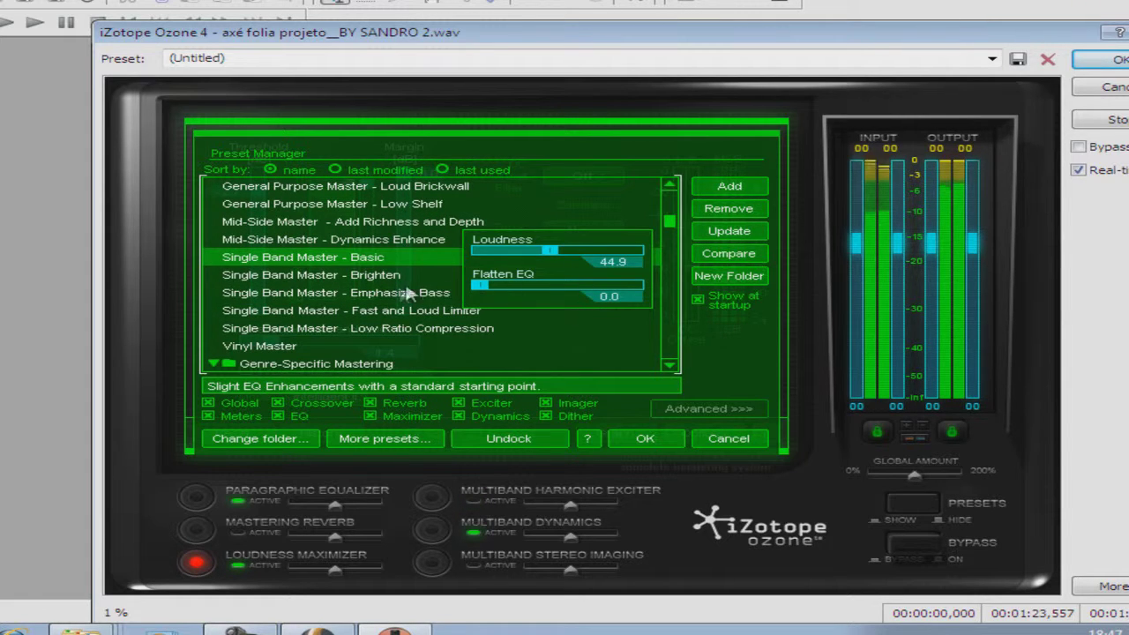
pyautogui.click(390, 293)
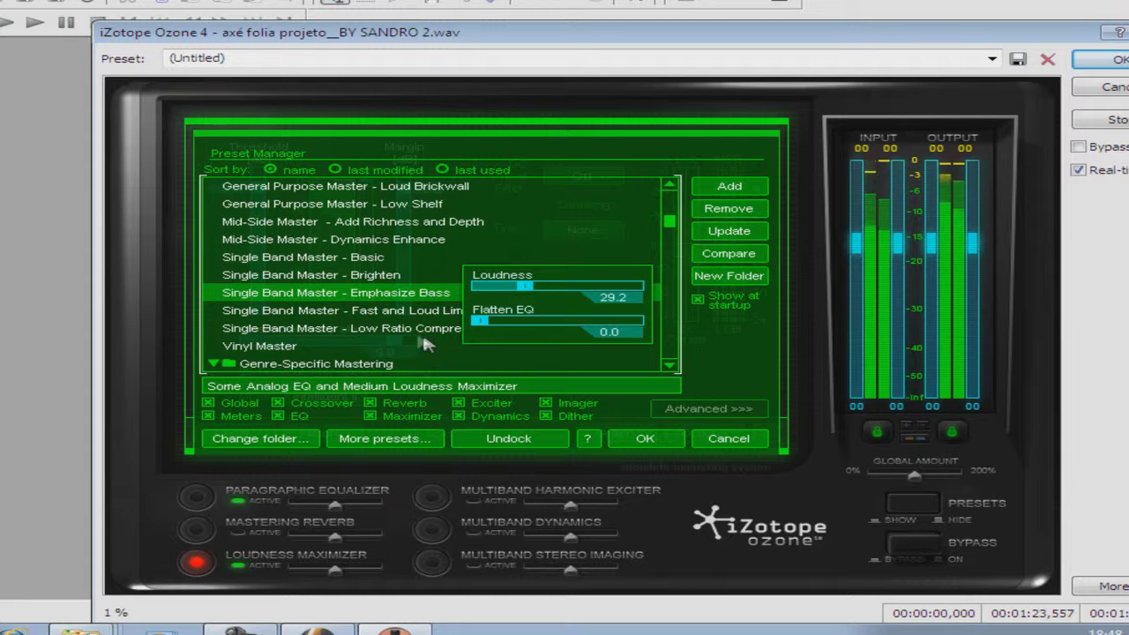
pyautogui.click(358, 313)
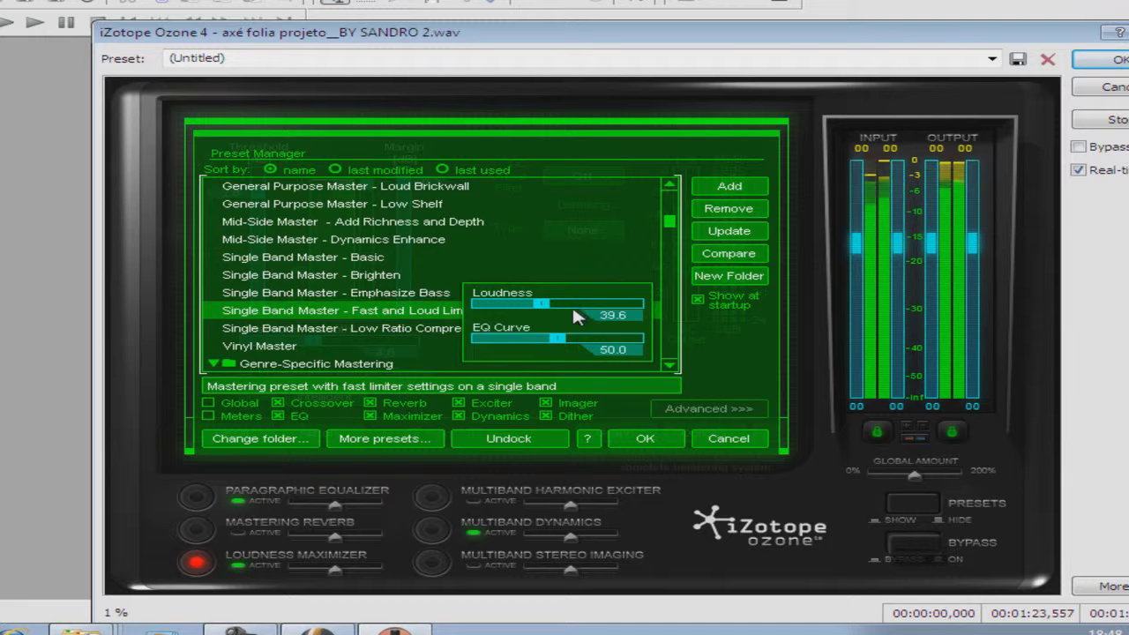
pyautogui.click(429, 332)
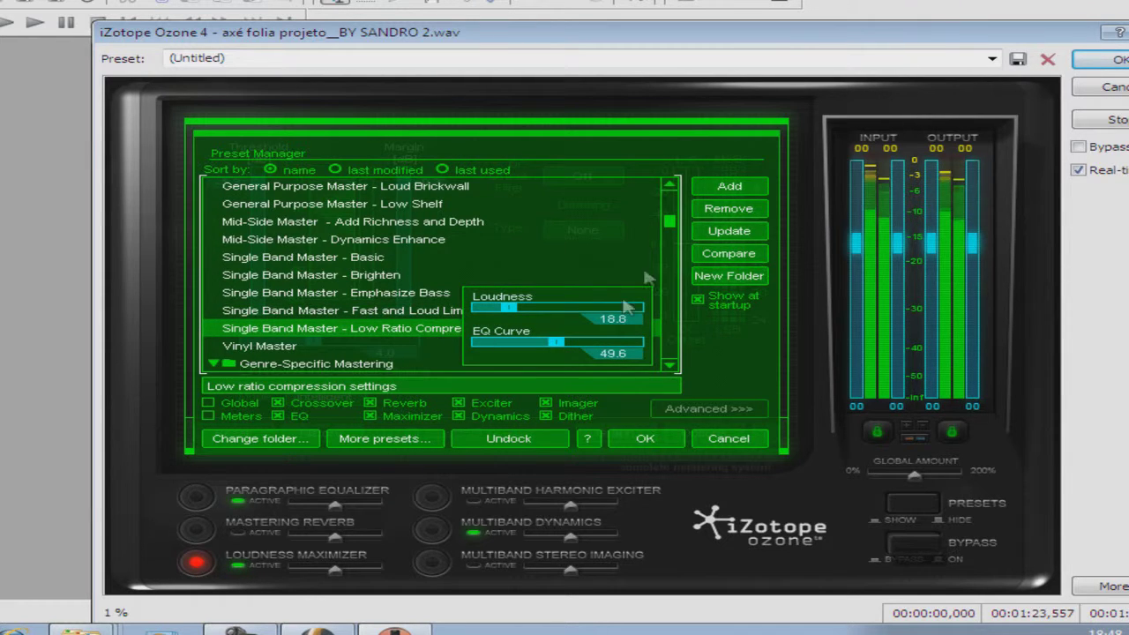
# Audition the genre-specific presets "Electro and Dance Rock Master - Basic" and "Electronica Master - Basic" on the playing audio.
pyautogui.moveTo(670, 360); pyautogui.dragTo(670, 361)
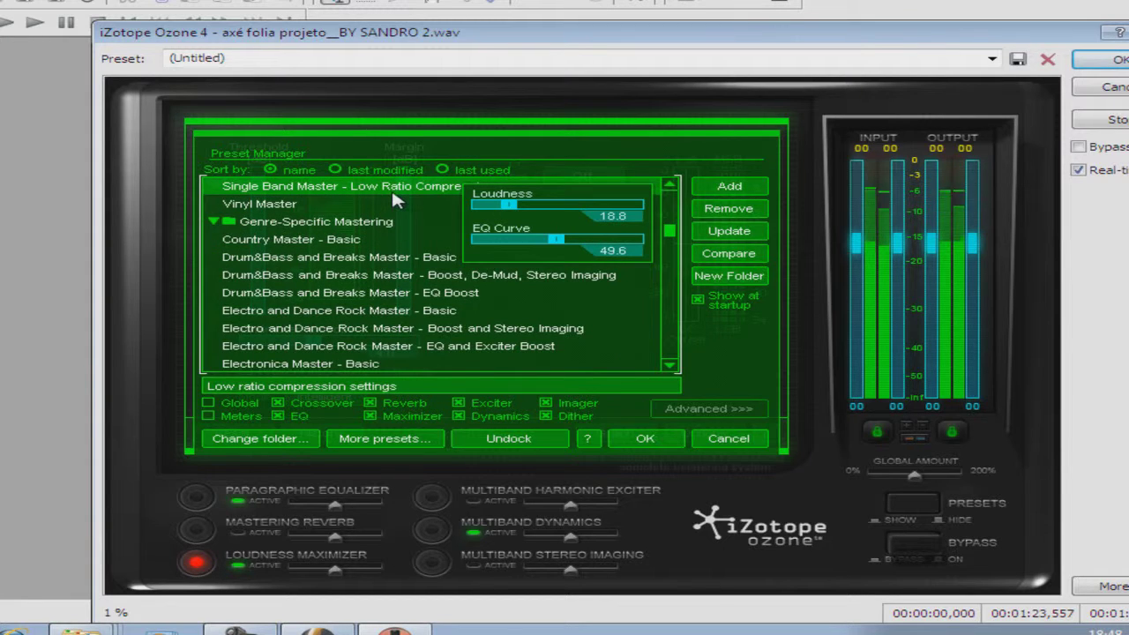
pyautogui.click(431, 314)
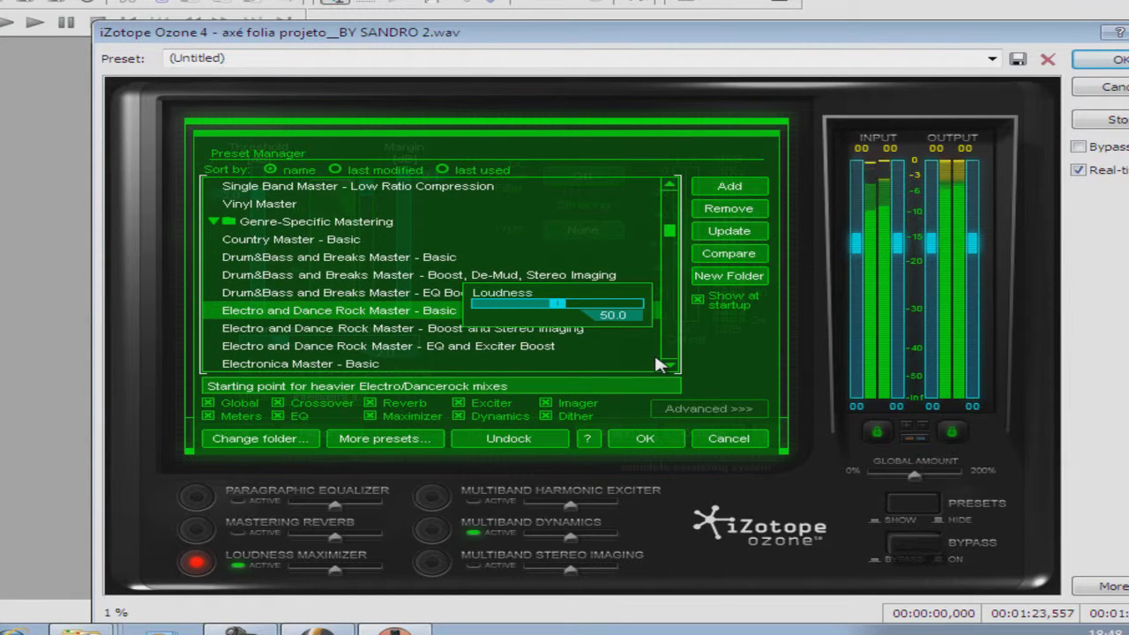
pyautogui.moveTo(667, 364); pyautogui.dragTo(668, 364)
pyautogui.click(350, 296)
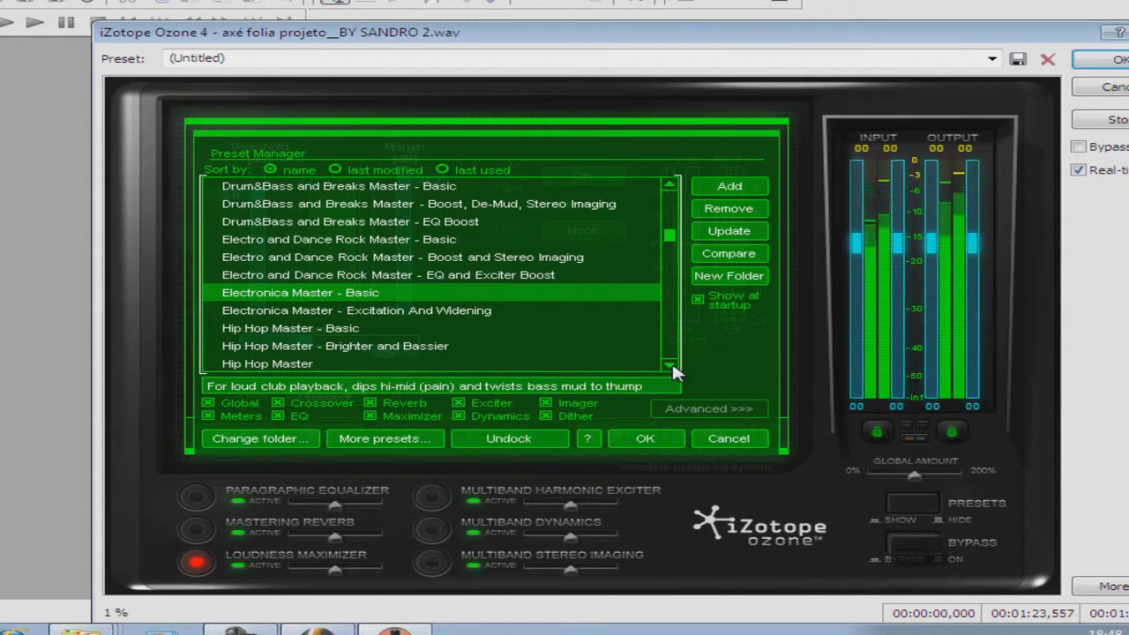
# Listen to the audio with the "Hip Hop Master" preset and stop the preview.
pyautogui.moveTo(671, 366); pyautogui.dragTo(671, 366)
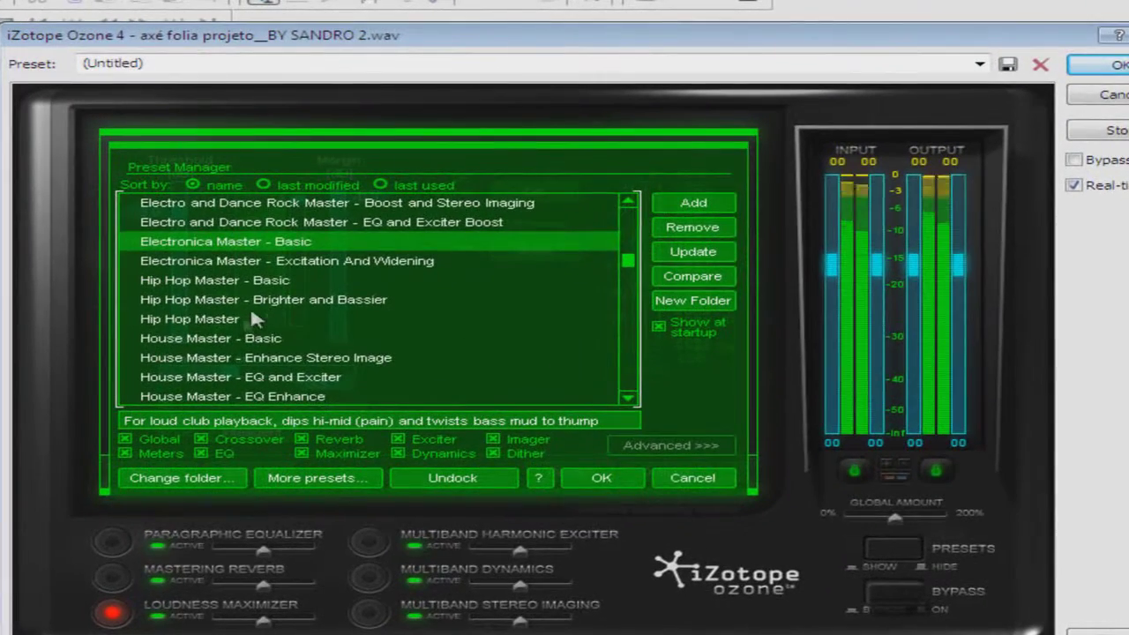
pyautogui.click(246, 319)
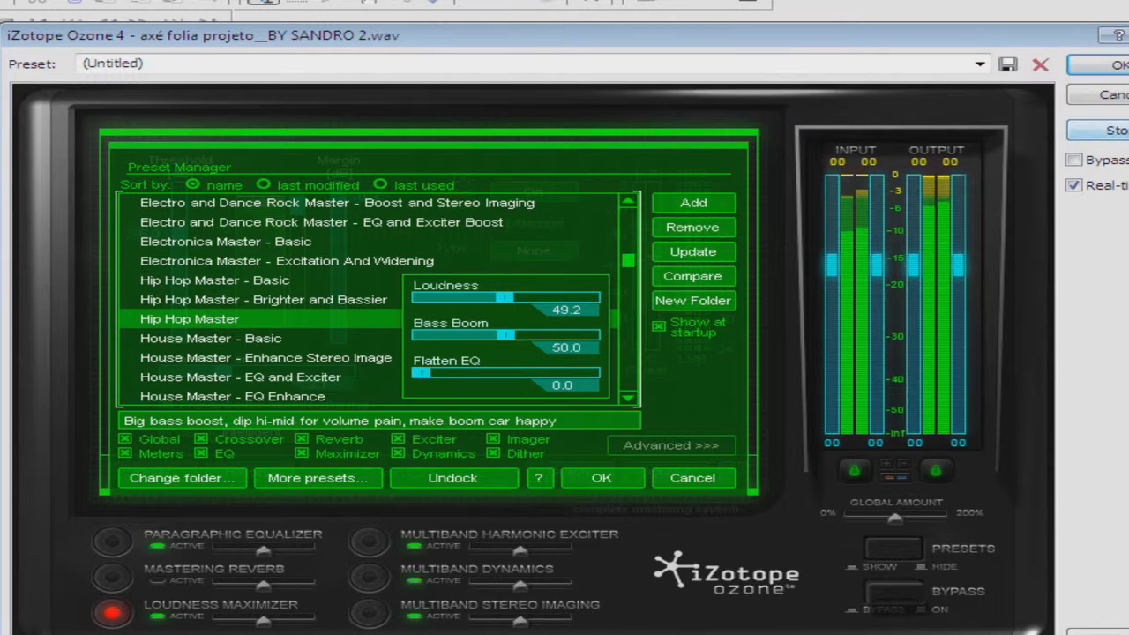
pyautogui.click(1094, 130)
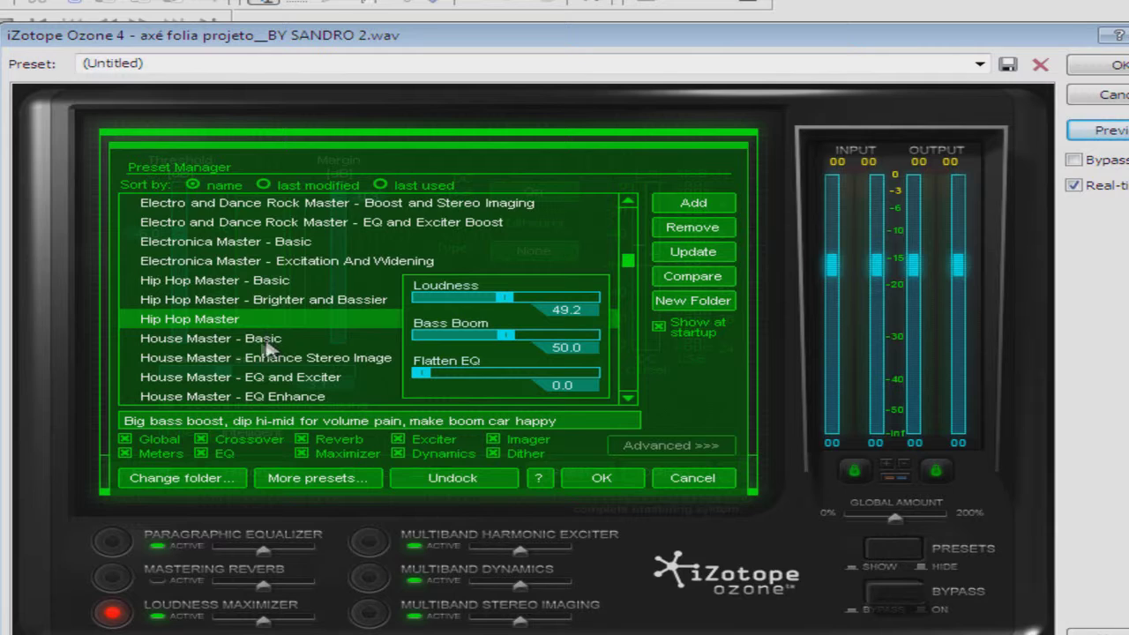
# Load the "House Master - Basic" preset and replace it with "House Master - EQ and Exciter" for listening.
pyautogui.click(183, 344)
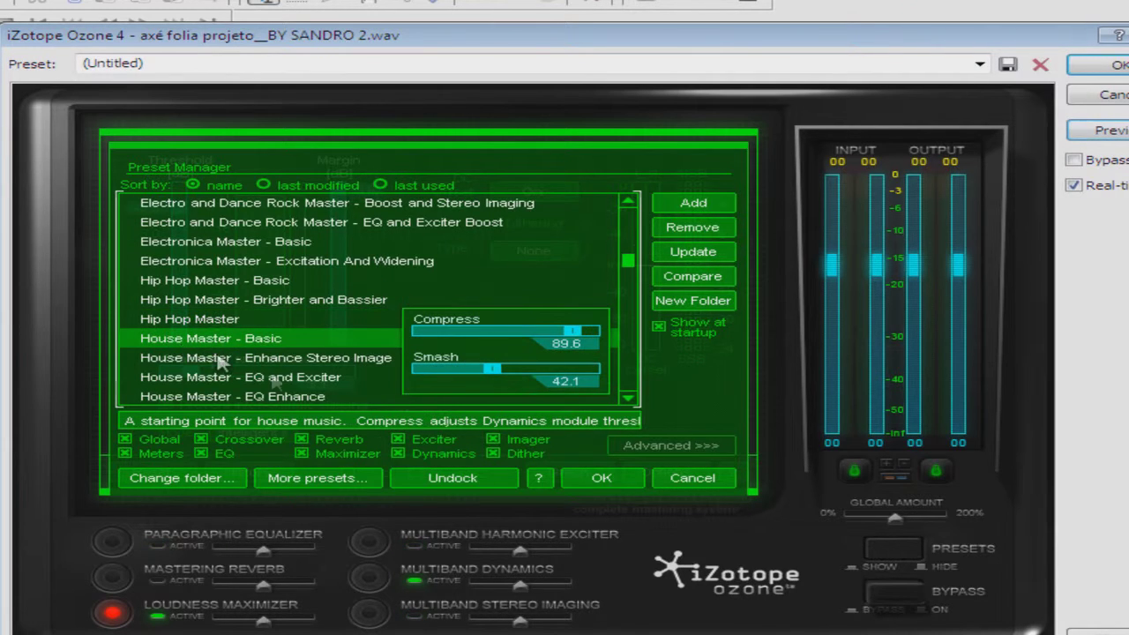
pyautogui.scroll(-1, 350, 223)
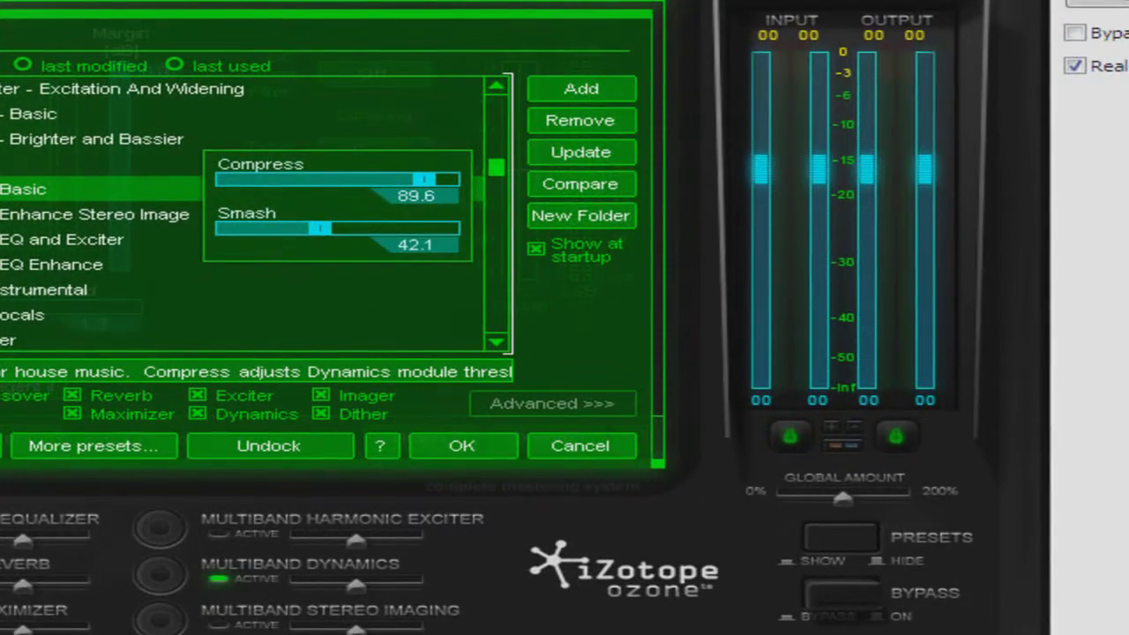
pyautogui.click(159, 239)
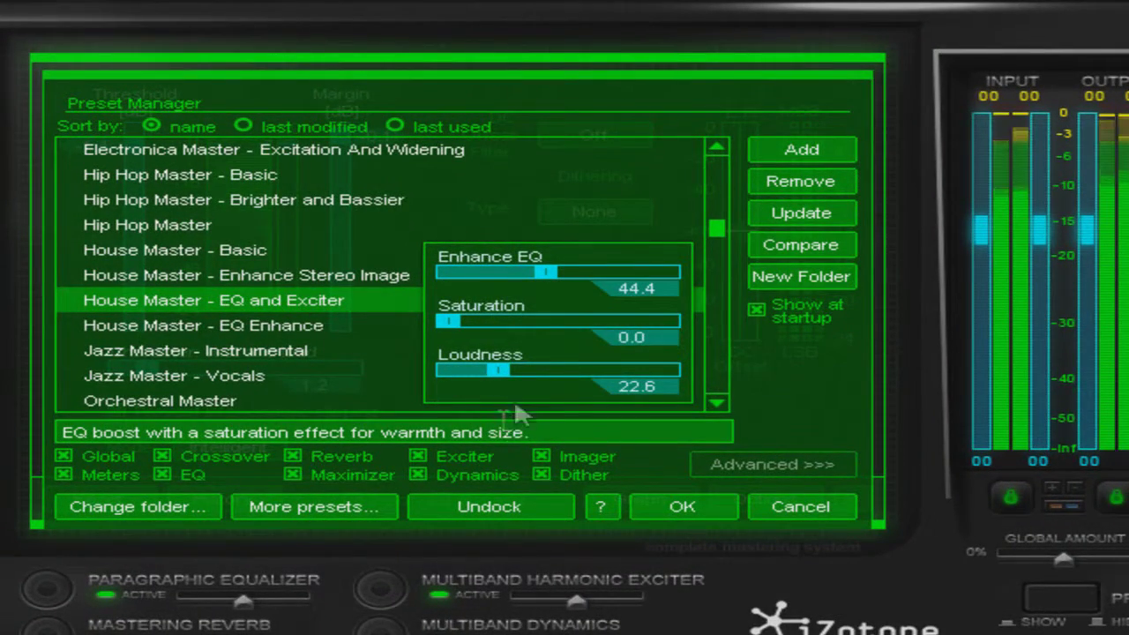
# Start the preview with the "Pop Master - Basic" preset and compare it with "Reggae Master - Basic".
pyautogui.scroll(-2, 715, 396)
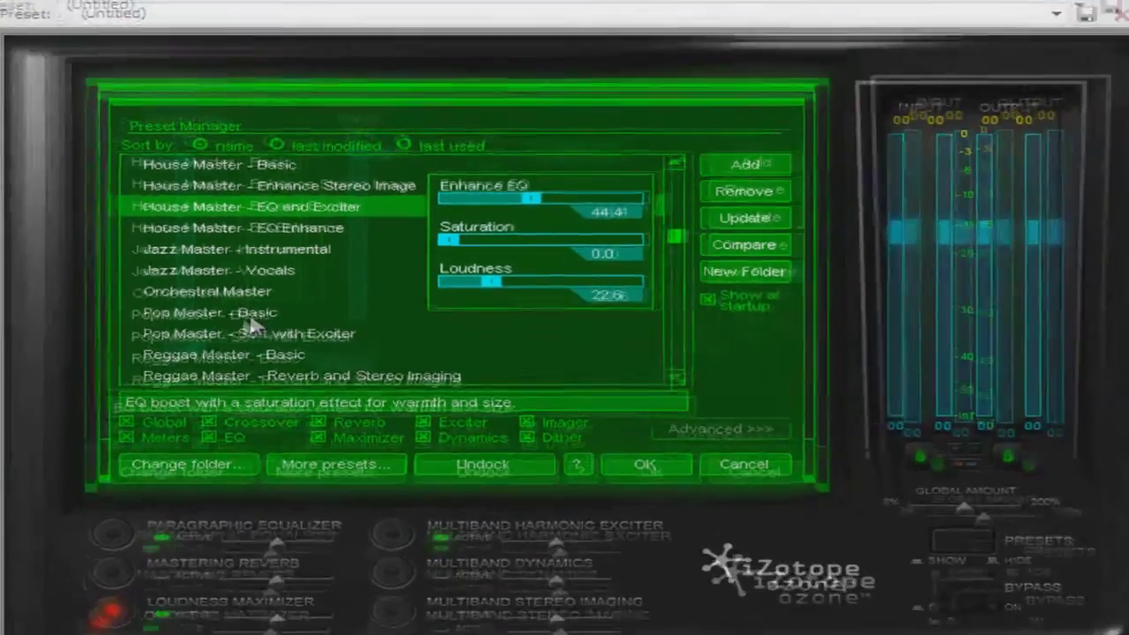
pyautogui.click(232, 325)
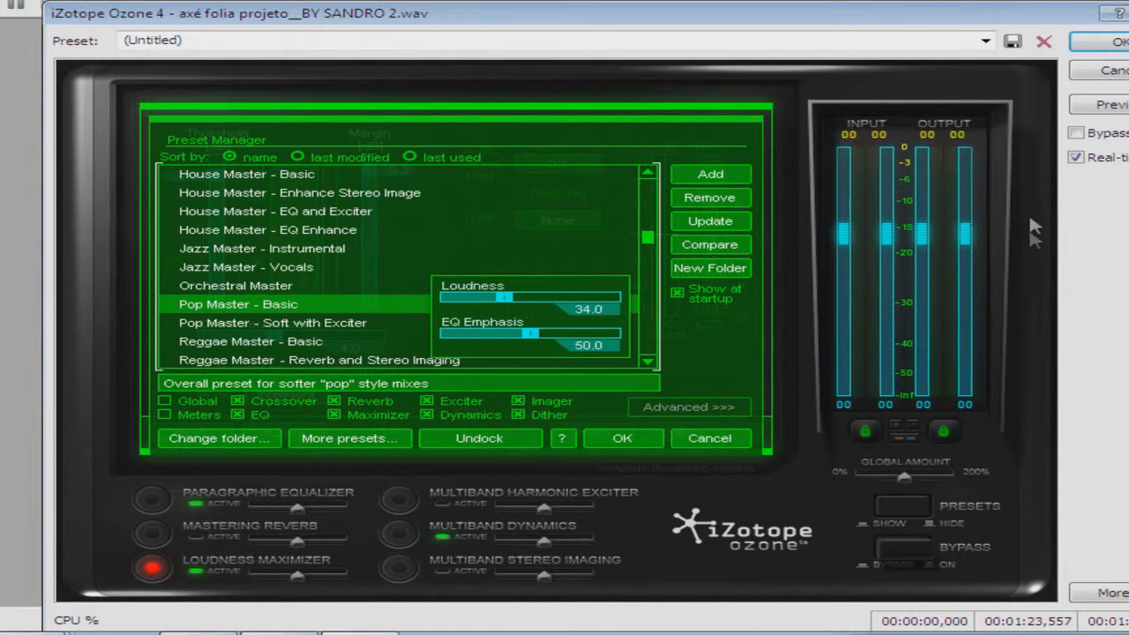
pyautogui.click(1109, 105)
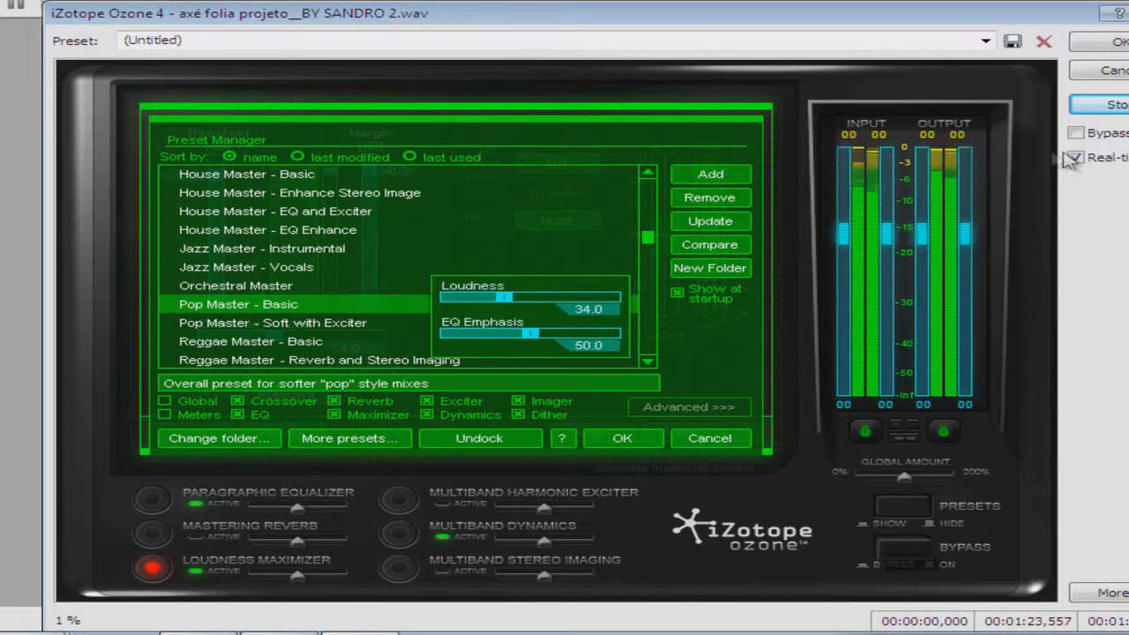
pyautogui.click(334, 344)
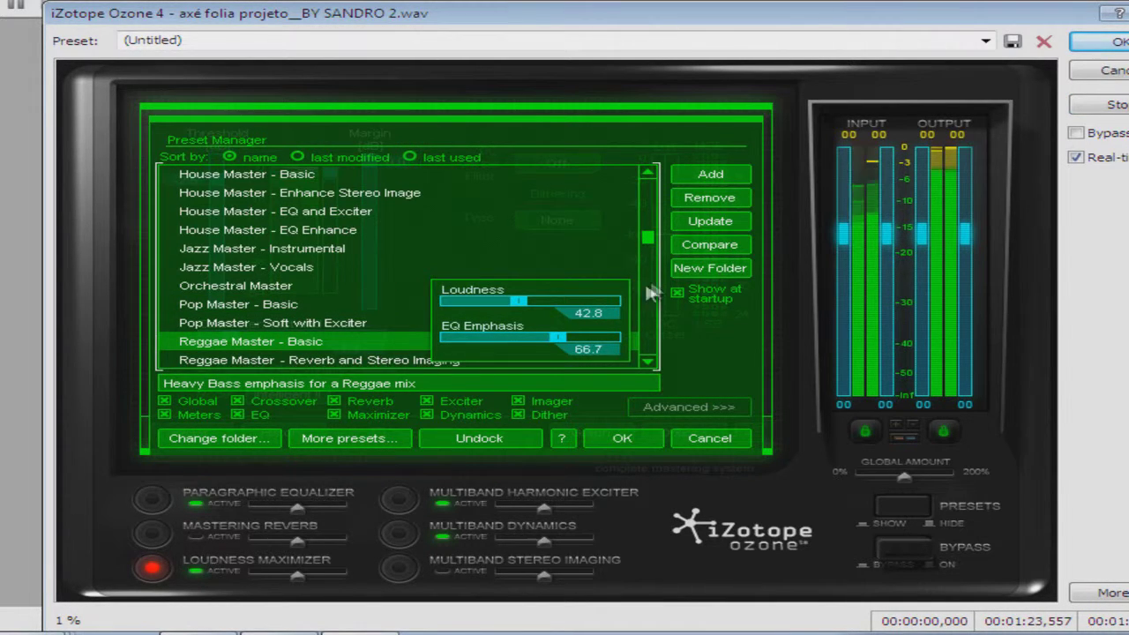
# Audition the "Rock Master - 4-Band Dynamics" and "Rock Master - Excitation, EQ and Widening" presets on the playing audio.
pyautogui.scroll(-5, 644, 356)
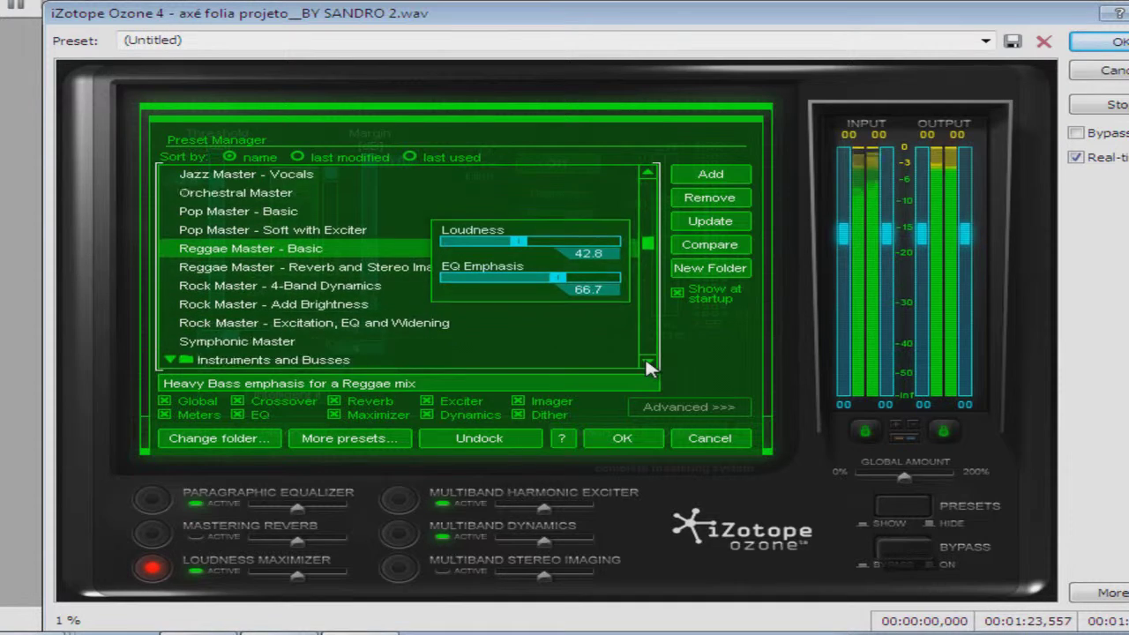
pyautogui.click(317, 267)
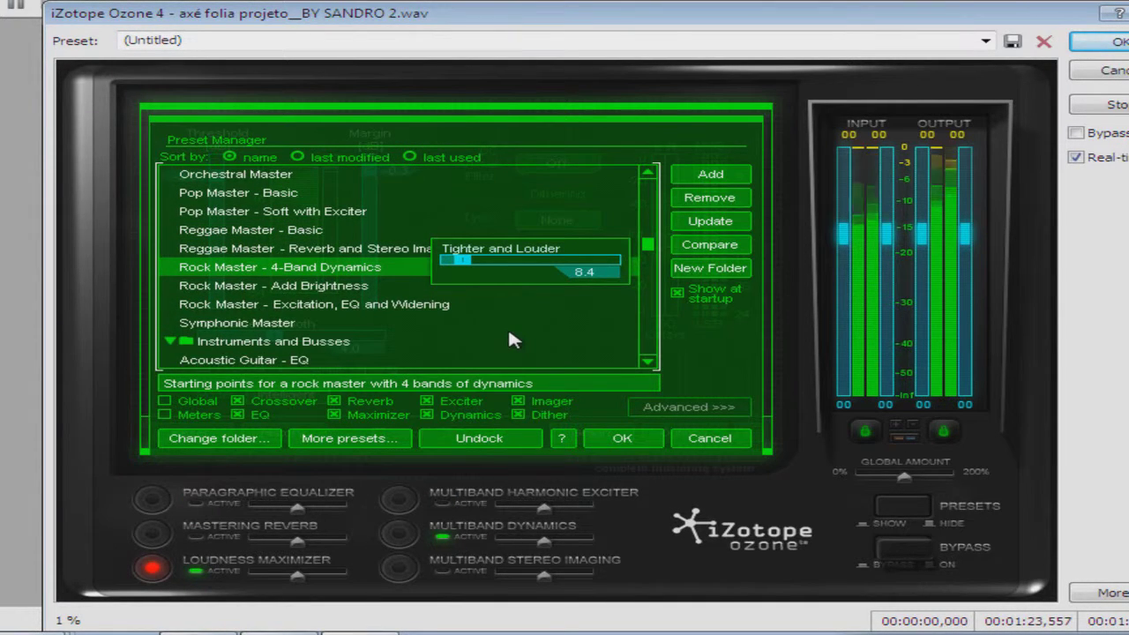
pyautogui.click(317, 305)
# Audition the "Acoustic Guitar - EQ" preset from the Instruments and Busses folder while the preview plays.
pyautogui.scroll(-4, 645, 360)
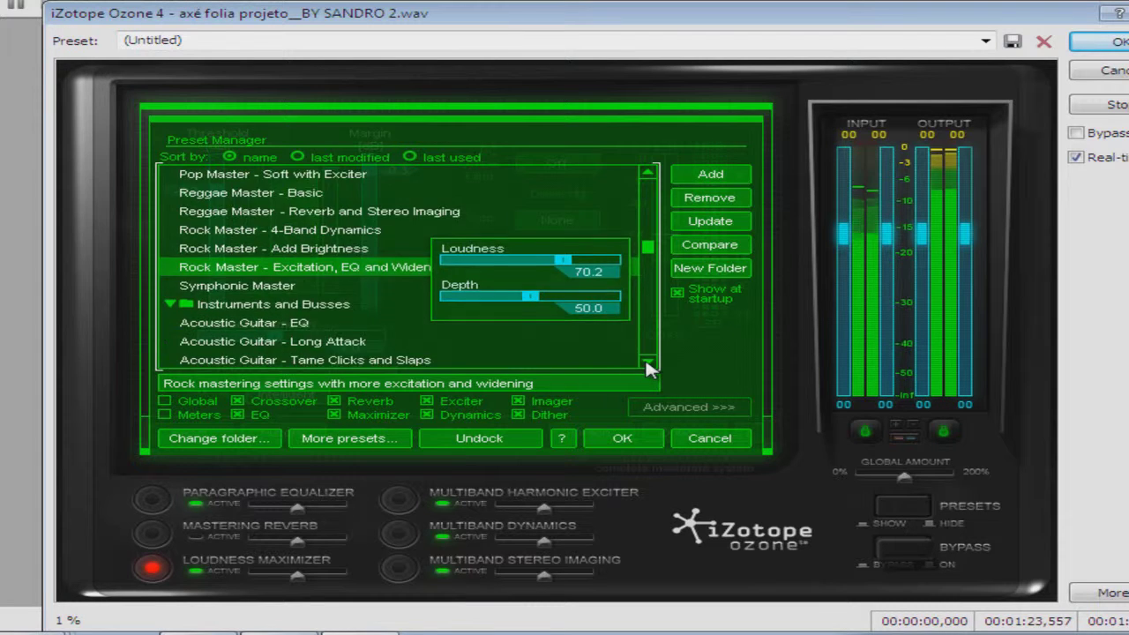
pyautogui.click(645, 361)
pyautogui.click(275, 269)
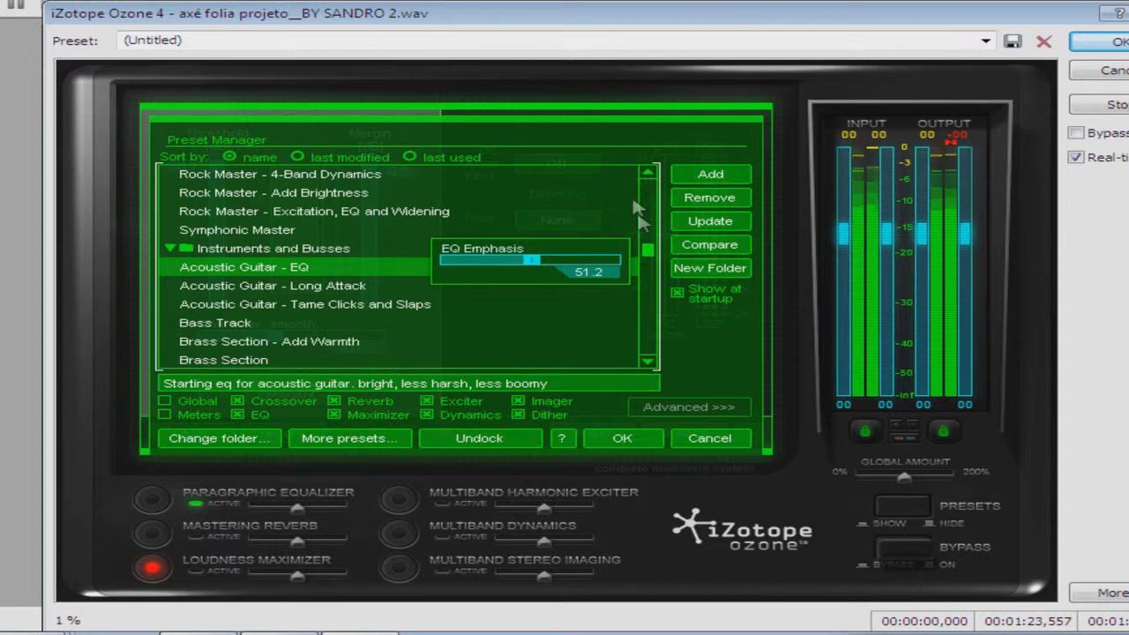
# Go back to the genre-specific masters and audition the "Hip Hop Master" preset again.
pyautogui.scroll(9, 652, 179)
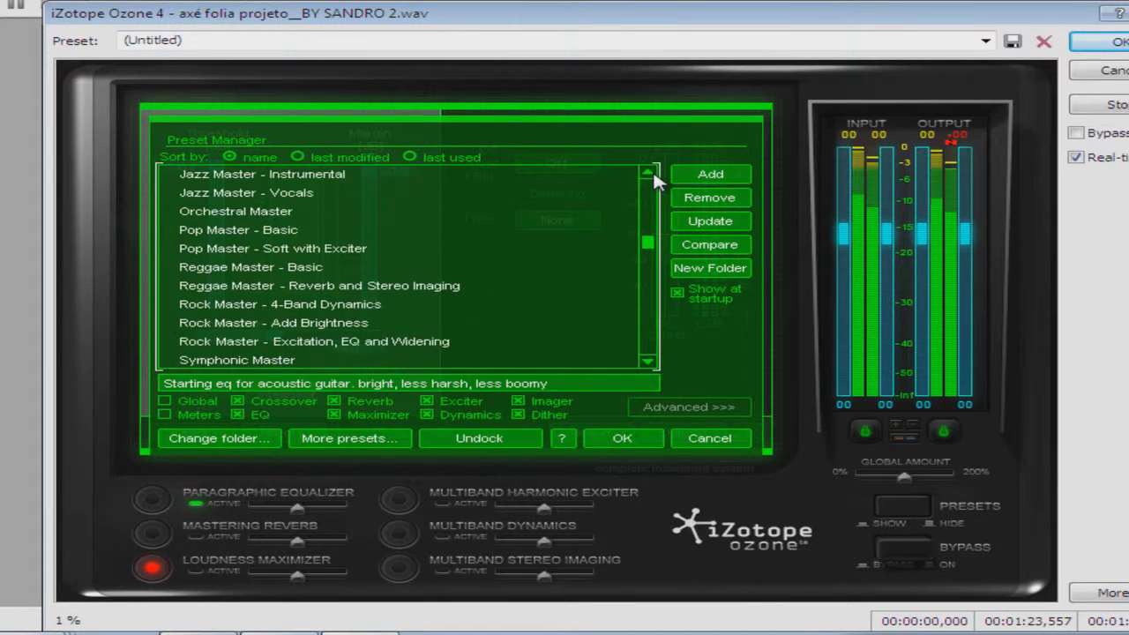
pyautogui.scroll(6, 652, 169)
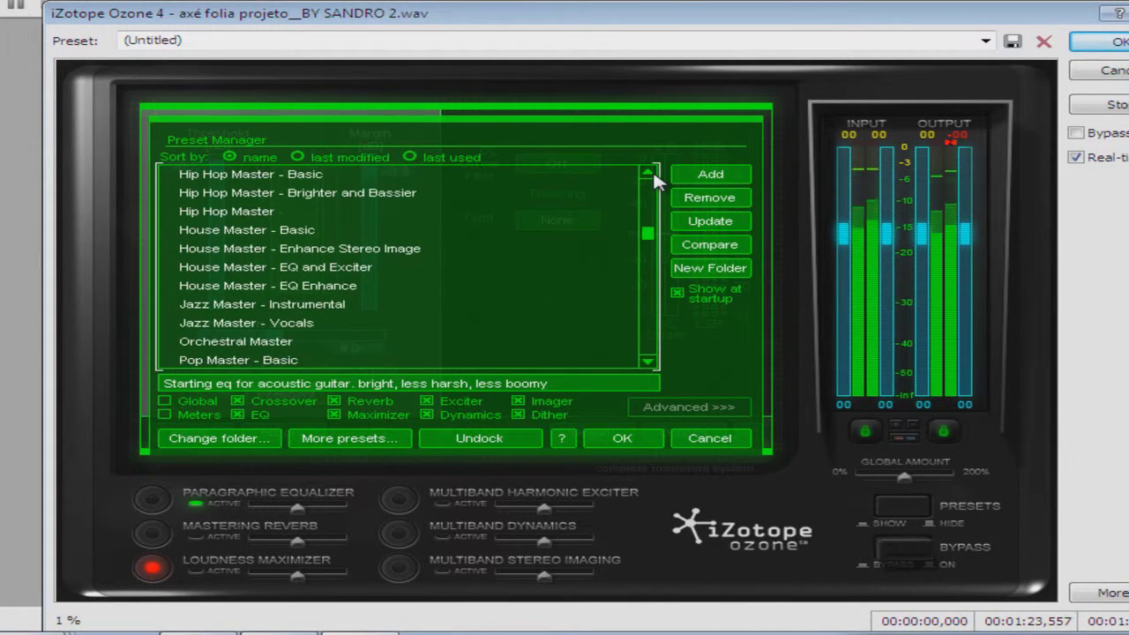
pyautogui.click(240, 231)
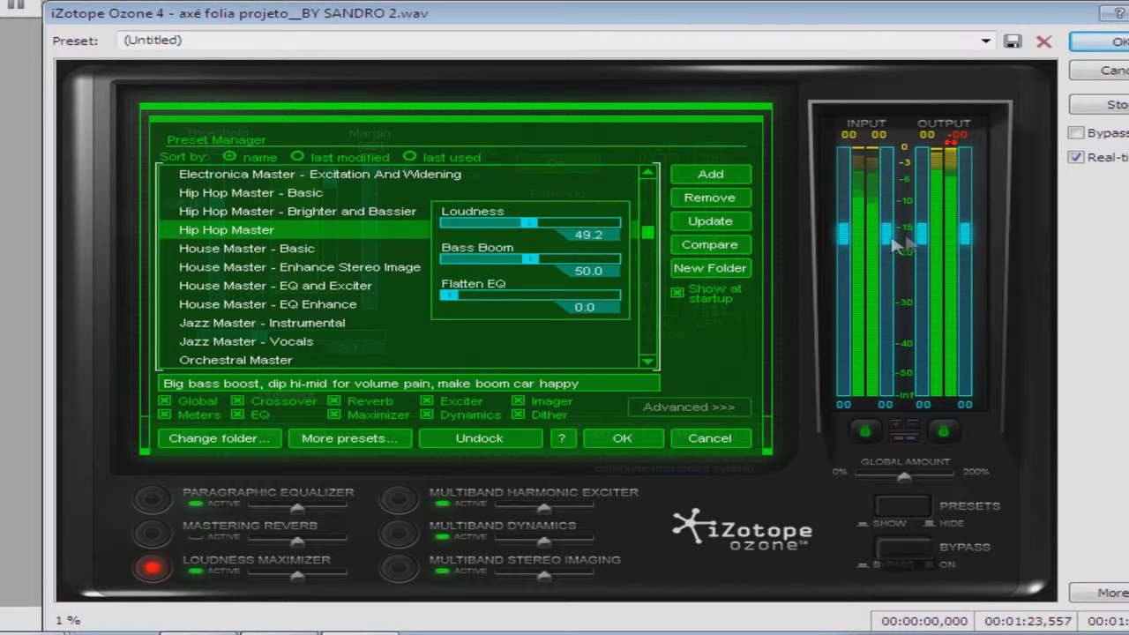
# Try the input level at +6 dB, return it to 0, and stop the preview.
pyautogui.moveTo(885, 245); pyautogui.dragTo(891, 246)
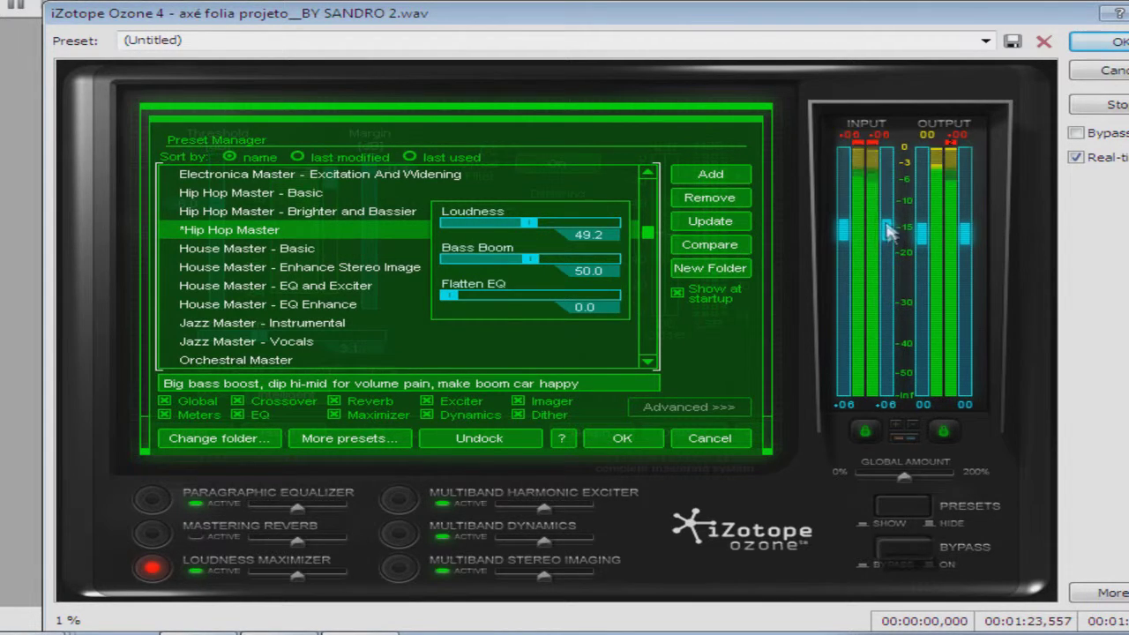
pyautogui.moveTo(888, 231); pyautogui.dragTo(889, 238)
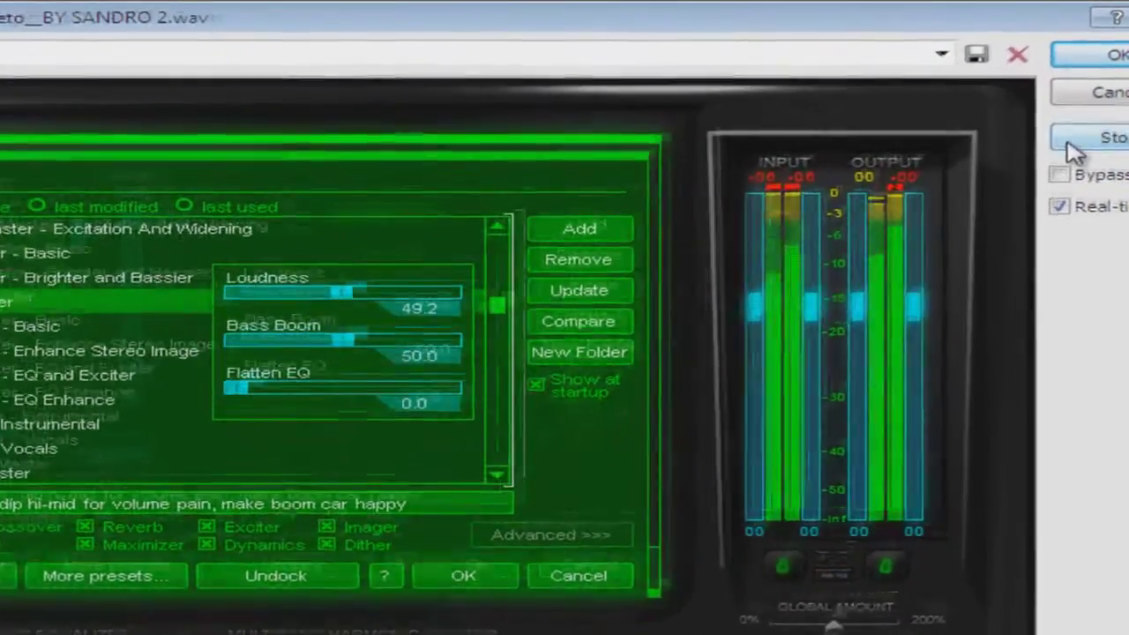
pyautogui.click(1070, 141)
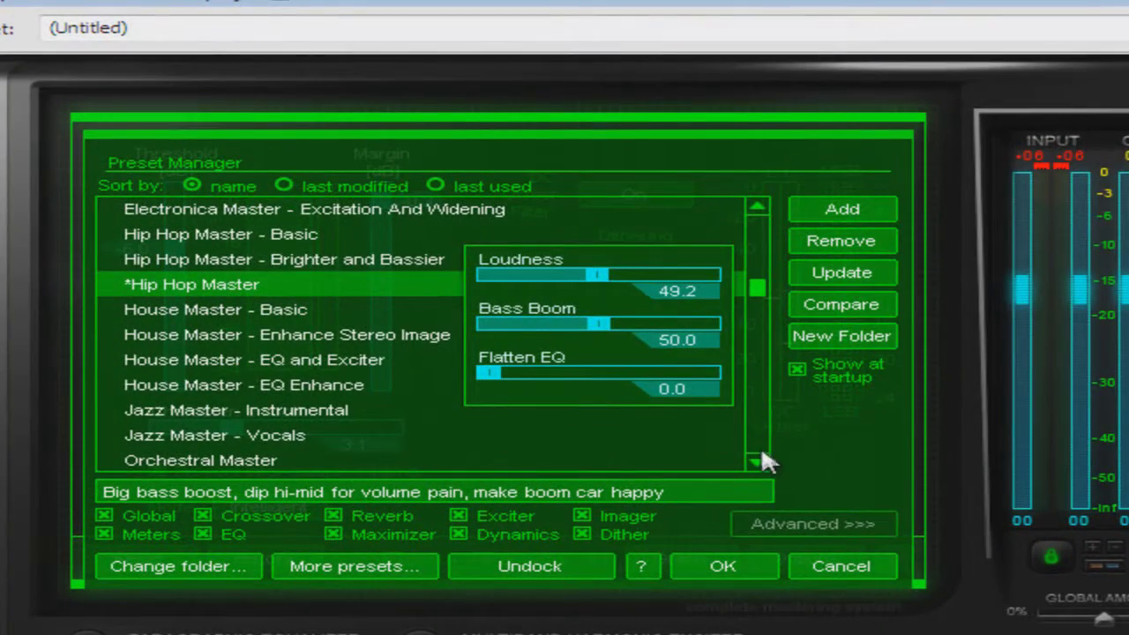
# Look through the mastering presets and load "4-Band Master - Punchy Dynamics".
pyautogui.scroll(-7, 760, 456)
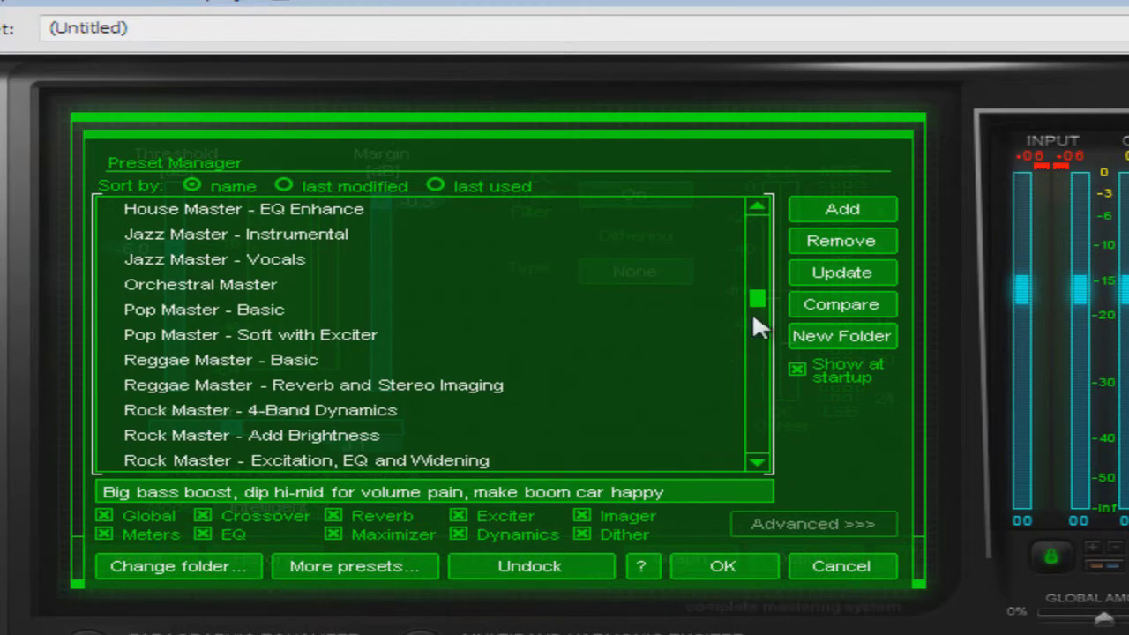
pyautogui.moveTo(761, 299); pyautogui.dragTo(762, 258)
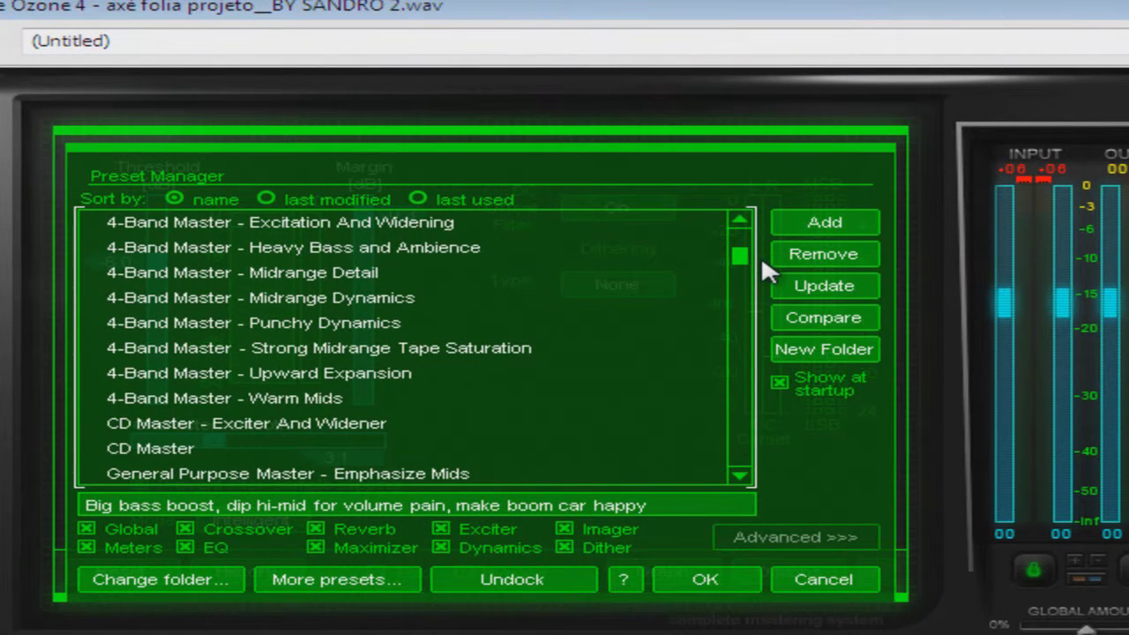
pyautogui.click(374, 328)
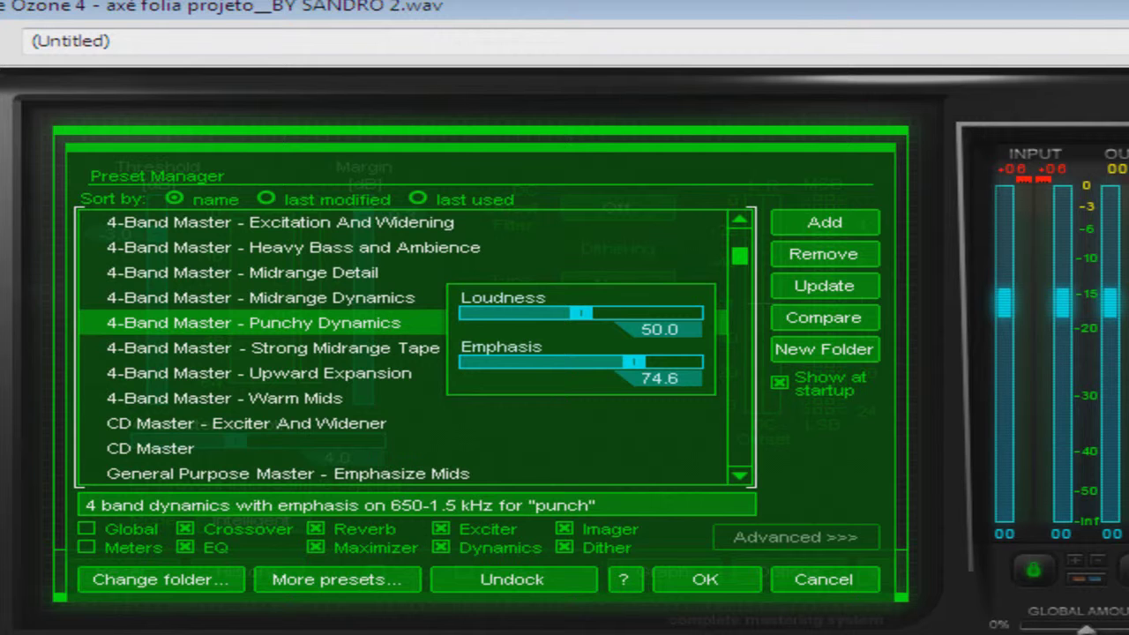
# Load the genre-specific "Drum&Bass and Breaks Master - Basic" preset and start the preview to hear it.
pyautogui.scroll(-6, 741, 476)
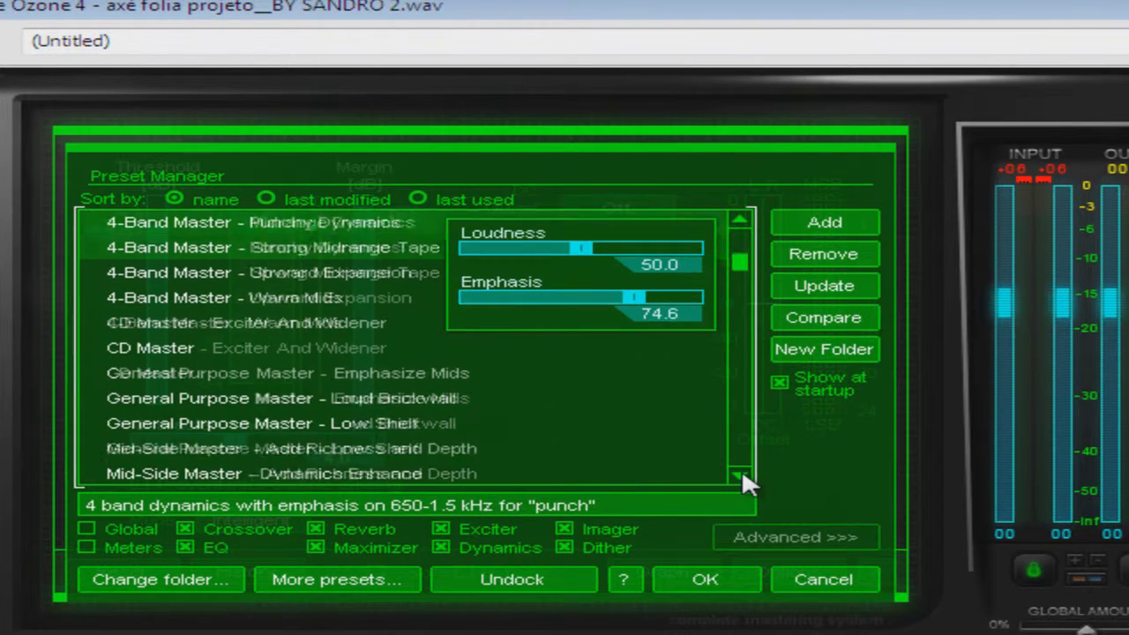
pyautogui.scroll(-9, 741, 476)
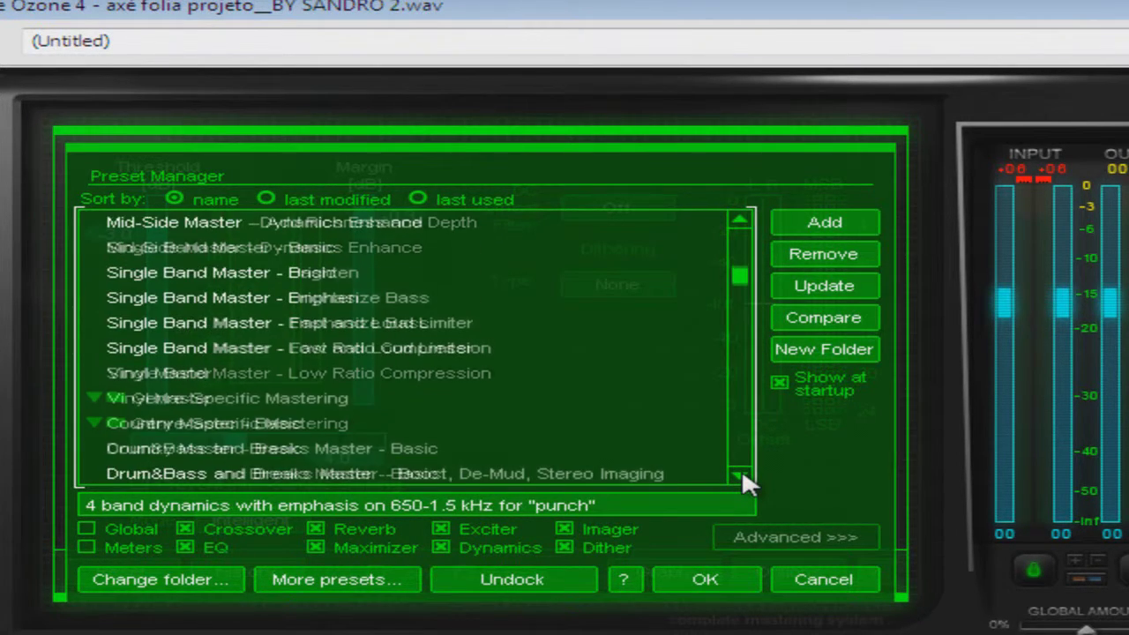
pyautogui.scroll(-3, 742, 477)
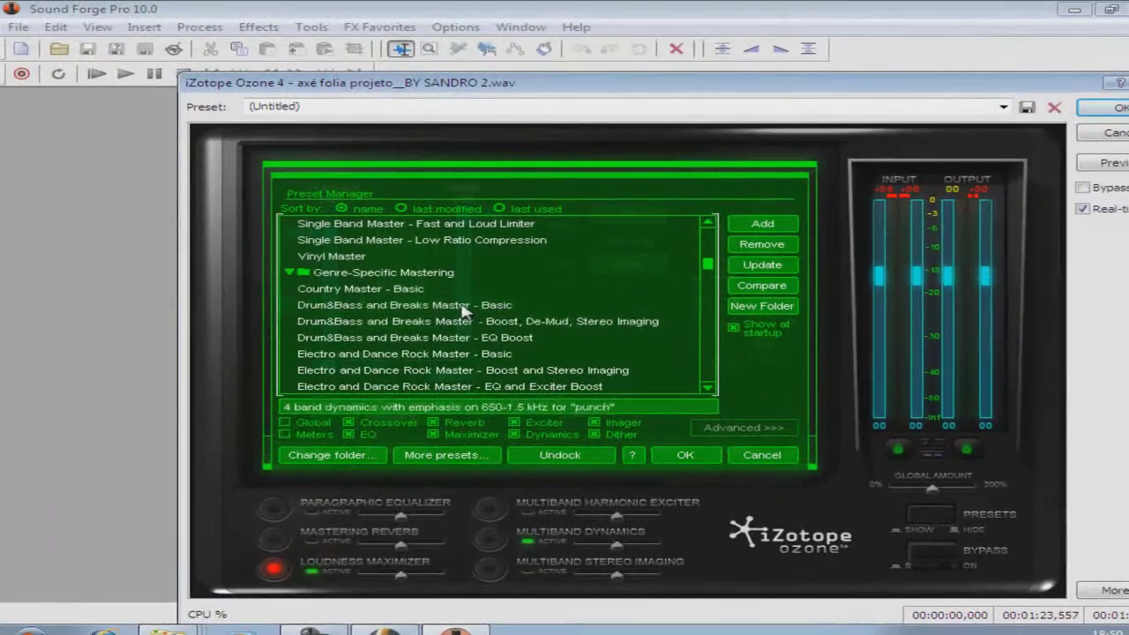
pyautogui.click(388, 347)
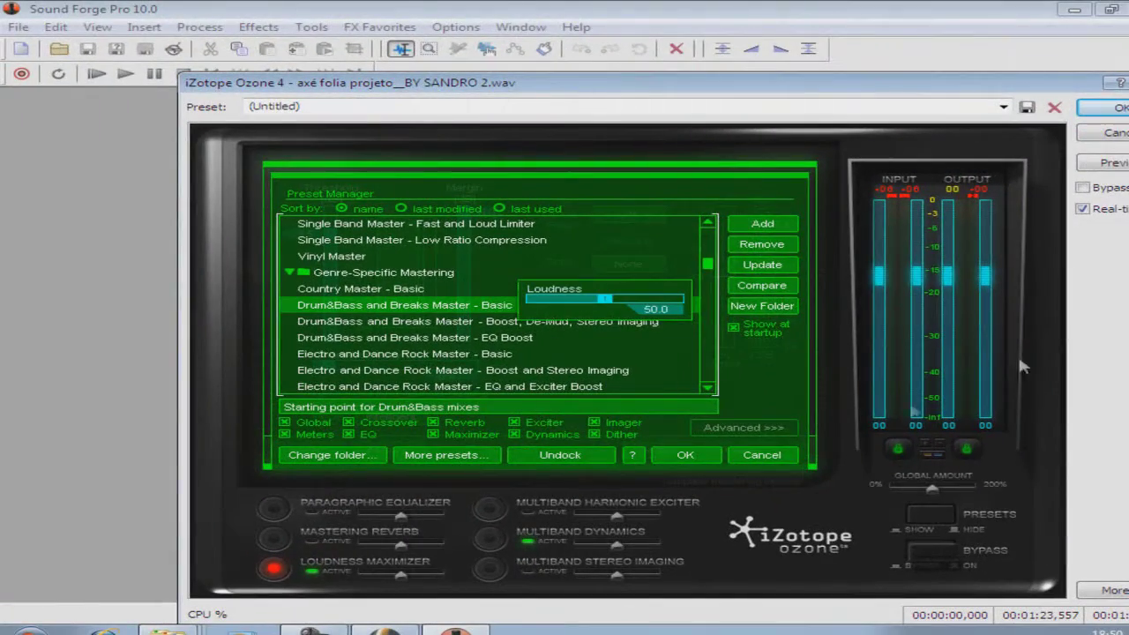
pyautogui.press('space')
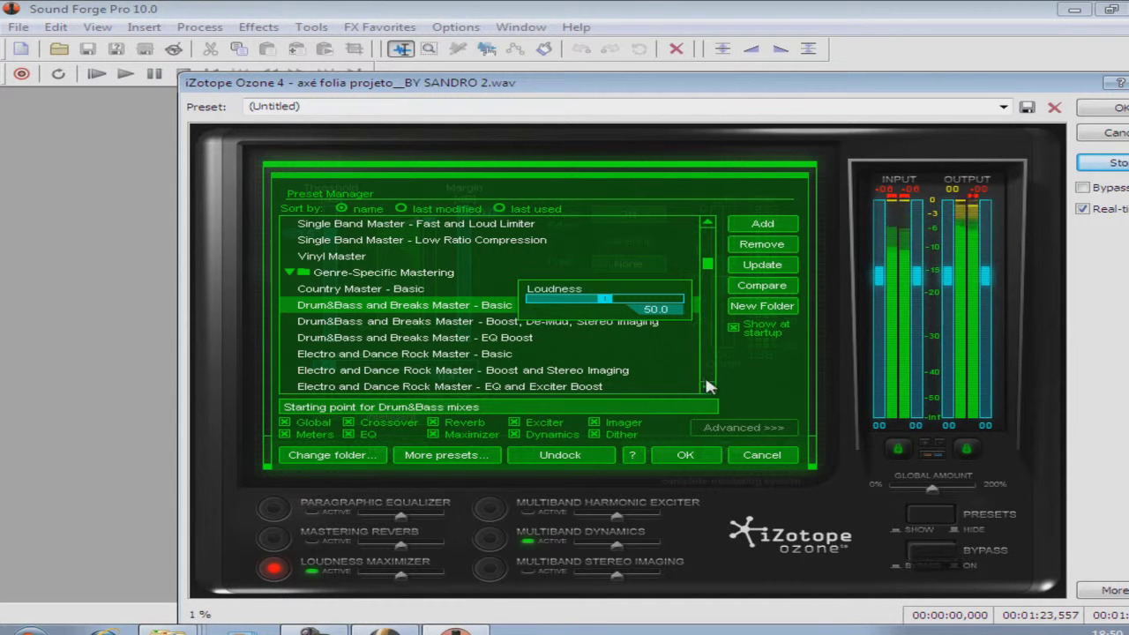
# Audition "Electro and Dance Rock Master - EQ and Exciter Boost", stop the preview, and set its EQ Boost to 68.5.
pyautogui.scroll(-4, 708, 391)
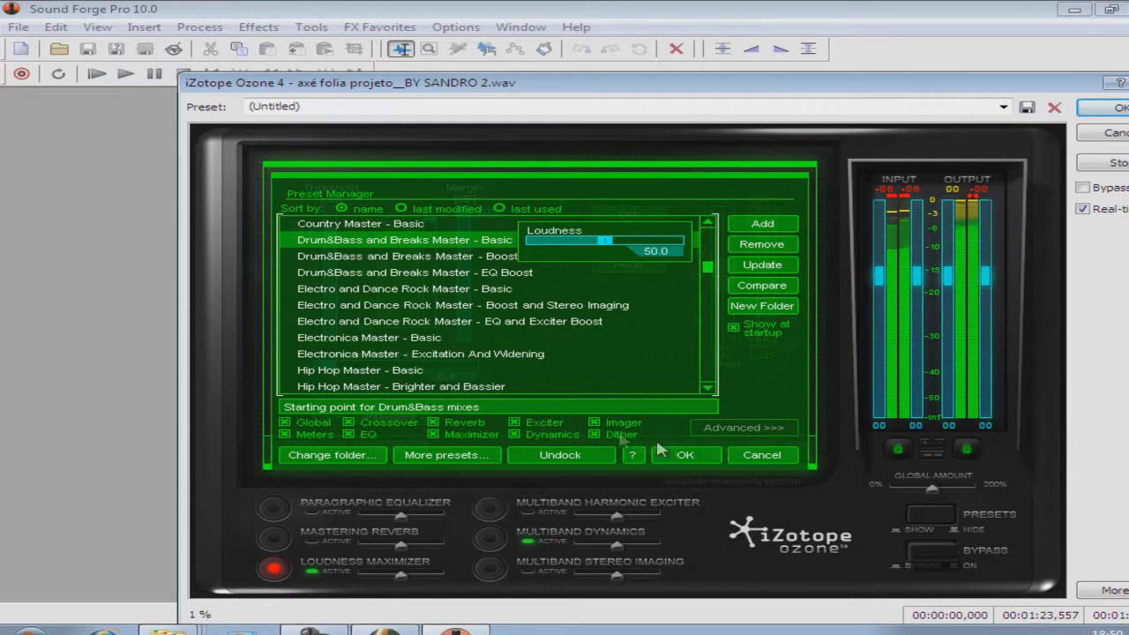
pyautogui.click(493, 321)
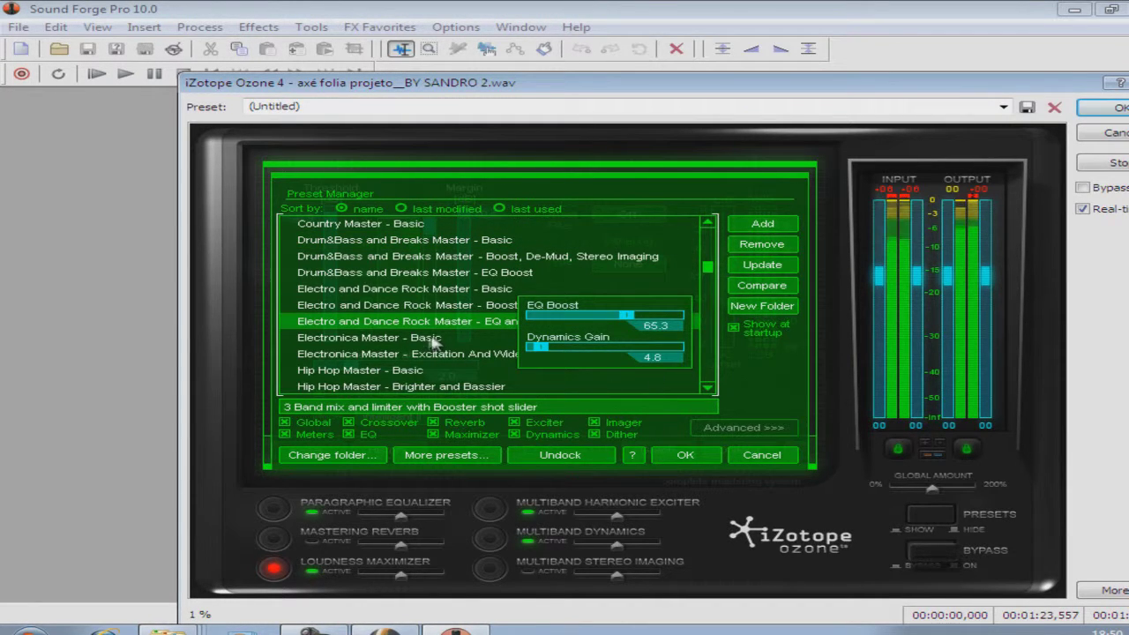
pyautogui.click(1087, 164)
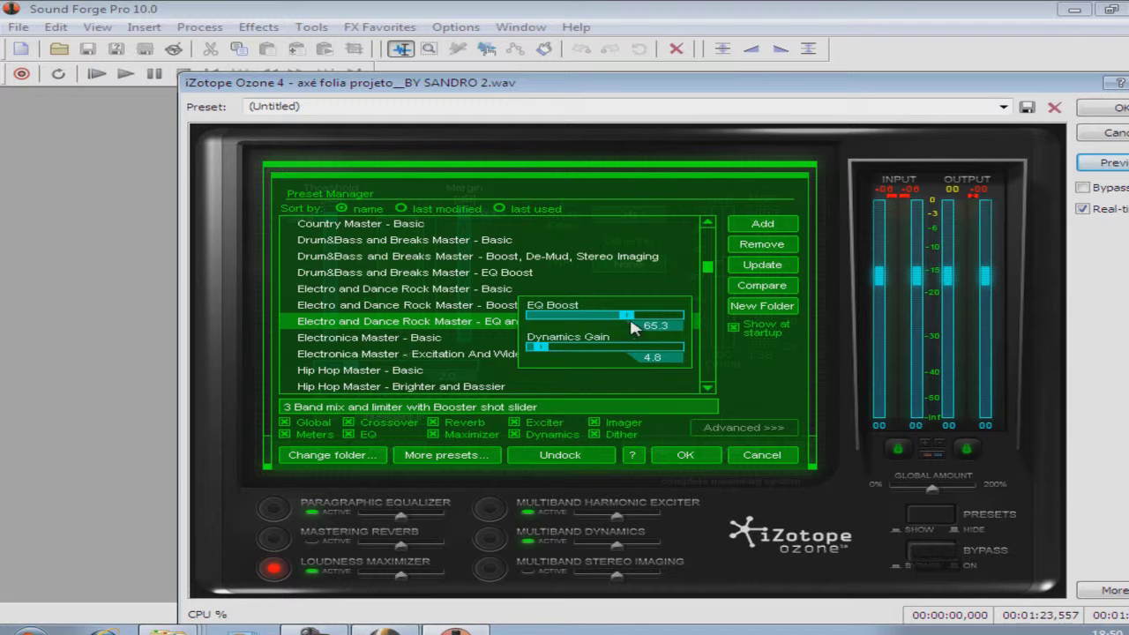
pyautogui.moveTo(631, 323)
pyautogui.mouseDown()
pyautogui.moveTo(606, 325)
pyautogui.moveTo(636, 325)
pyautogui.mouseUp()
# Load "Electro and Dance Rock Master - Boost and Stereo Imaging", set EQ Boost to 61.3 and Dynamics Gain to 47.6, and preview it.
pyautogui.click(483, 308)
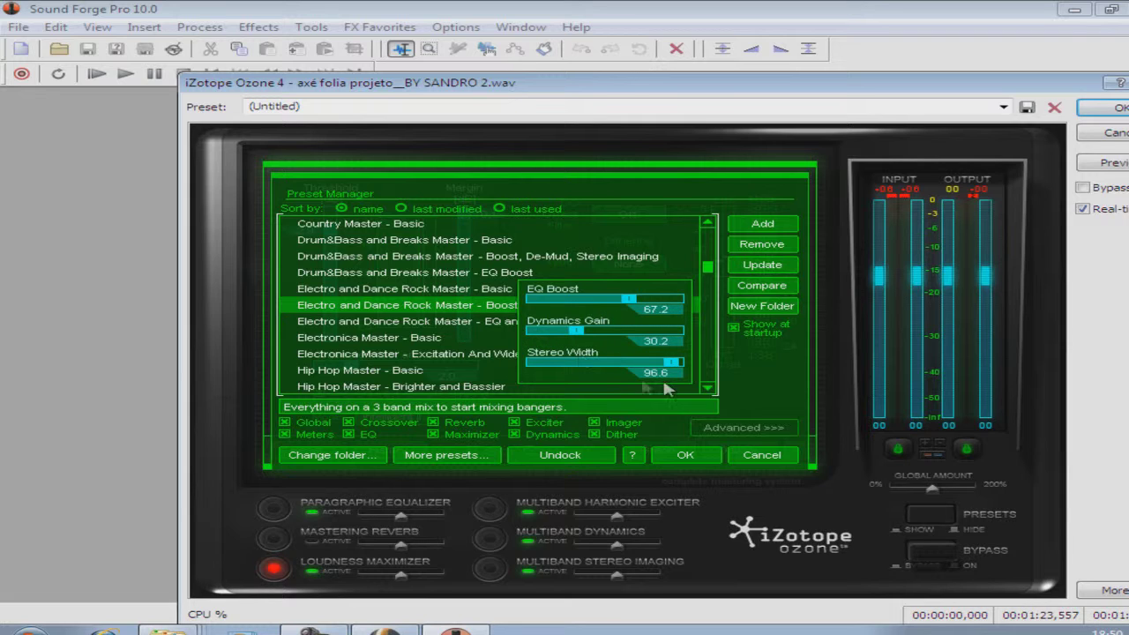
pyautogui.moveTo(573, 336); pyautogui.dragTo(600, 337)
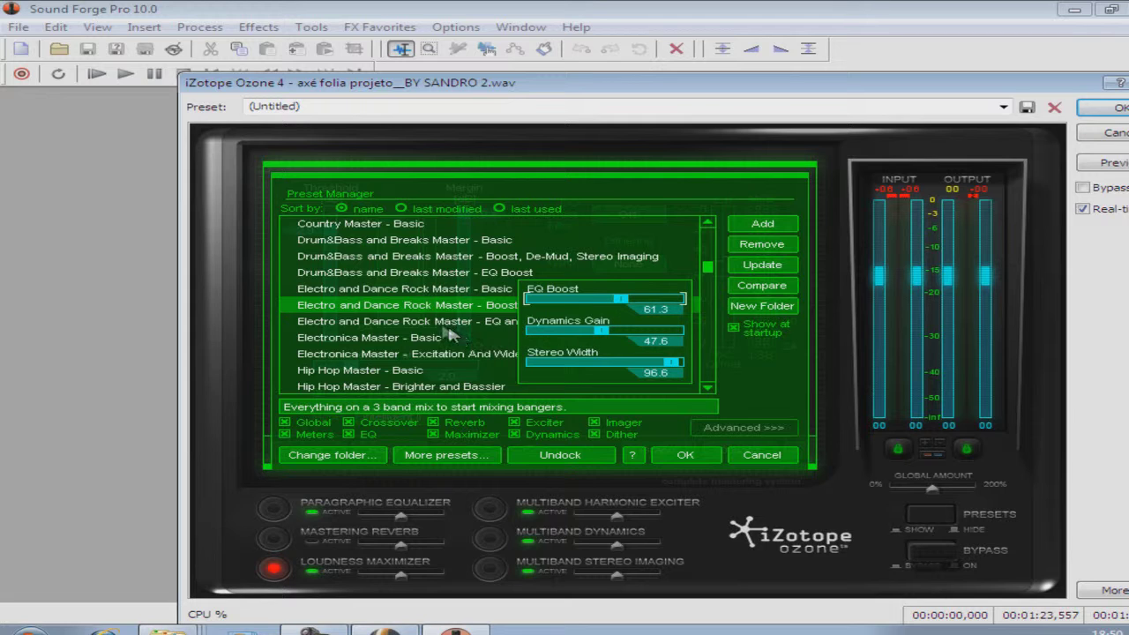
pyautogui.click(1102, 163)
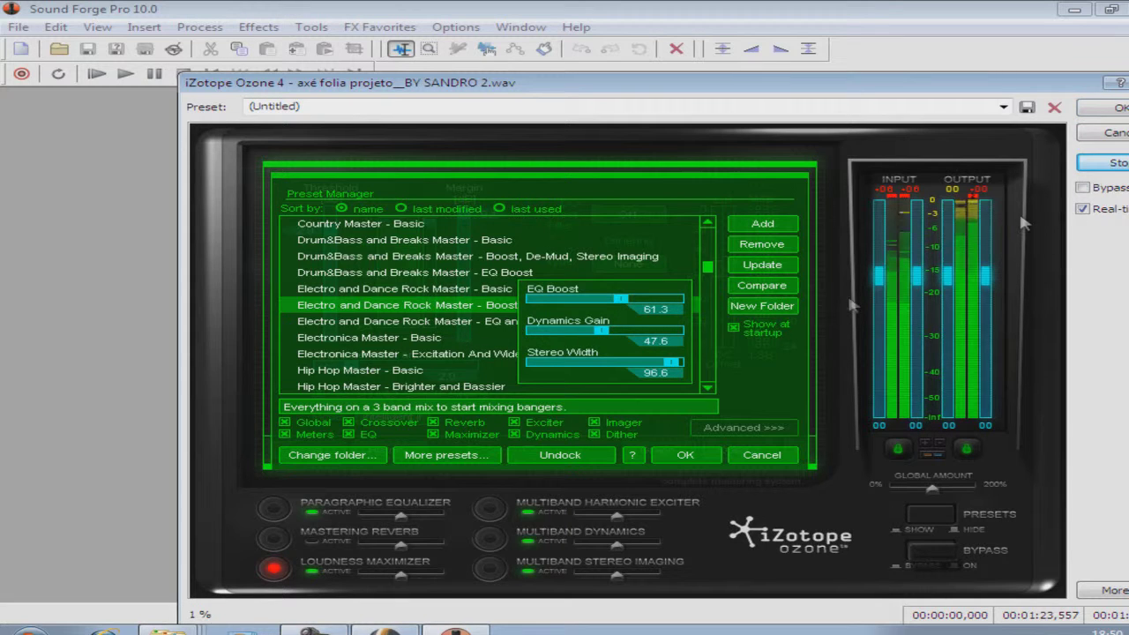
# Adjust Dynamics Gain to 34.7 and EQ Boost to 48.4 during the preview, then stop playback.
pyautogui.click(603, 332)
pyautogui.moveTo(603, 331); pyautogui.dragTo(572, 338)
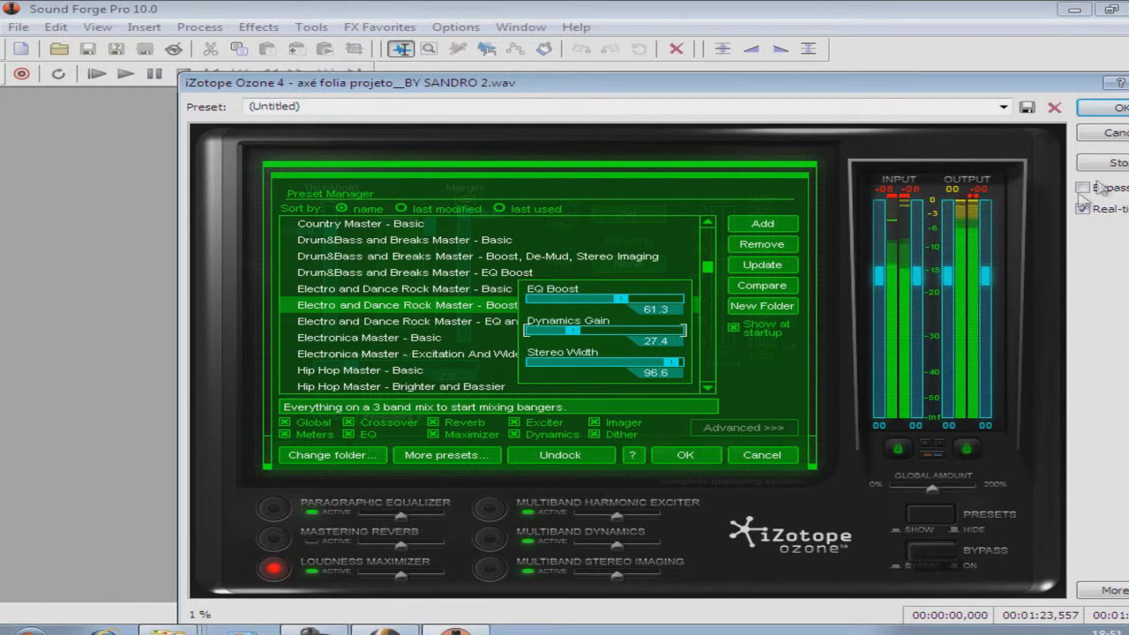
pyautogui.moveTo(574, 333); pyautogui.dragTo(603, 305)
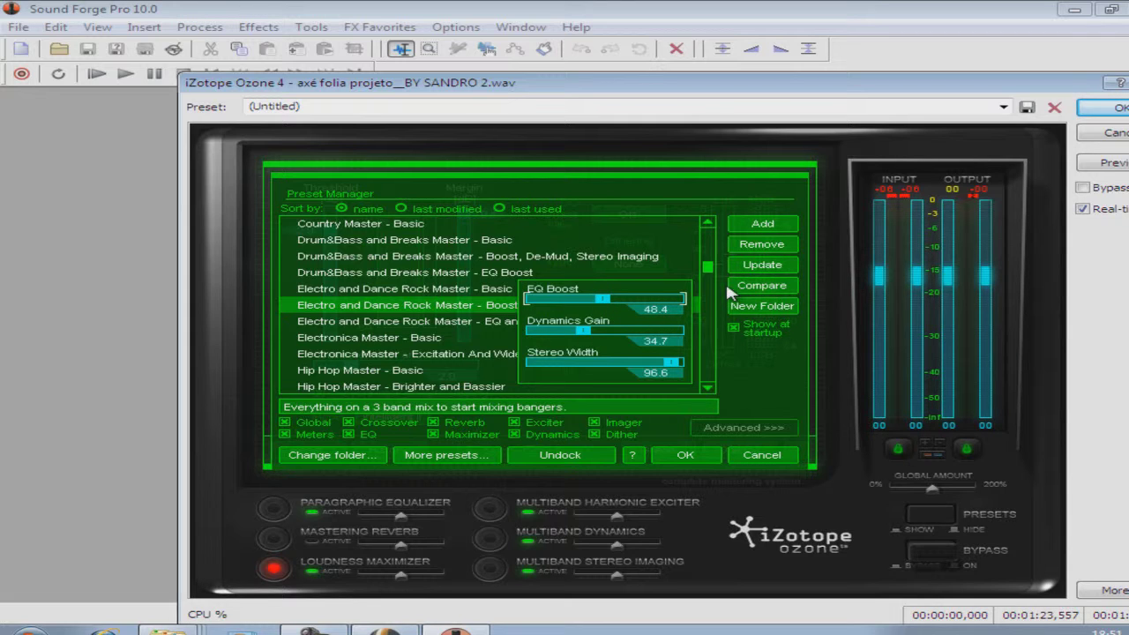
# Compare the settings of the Electro and Dance Rock Master presets and "Drum&Bass and Breaks Master - EQ Boost", ending on "Electronica Master - Excitation And Widening".
pyautogui.click(488, 291)
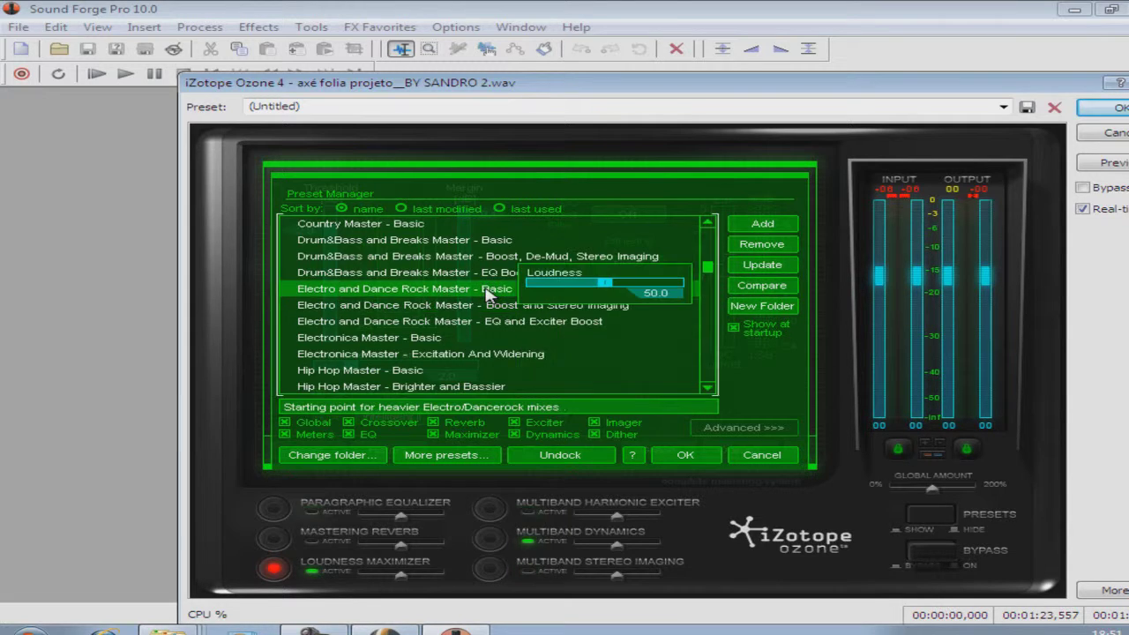
pyautogui.click(504, 307)
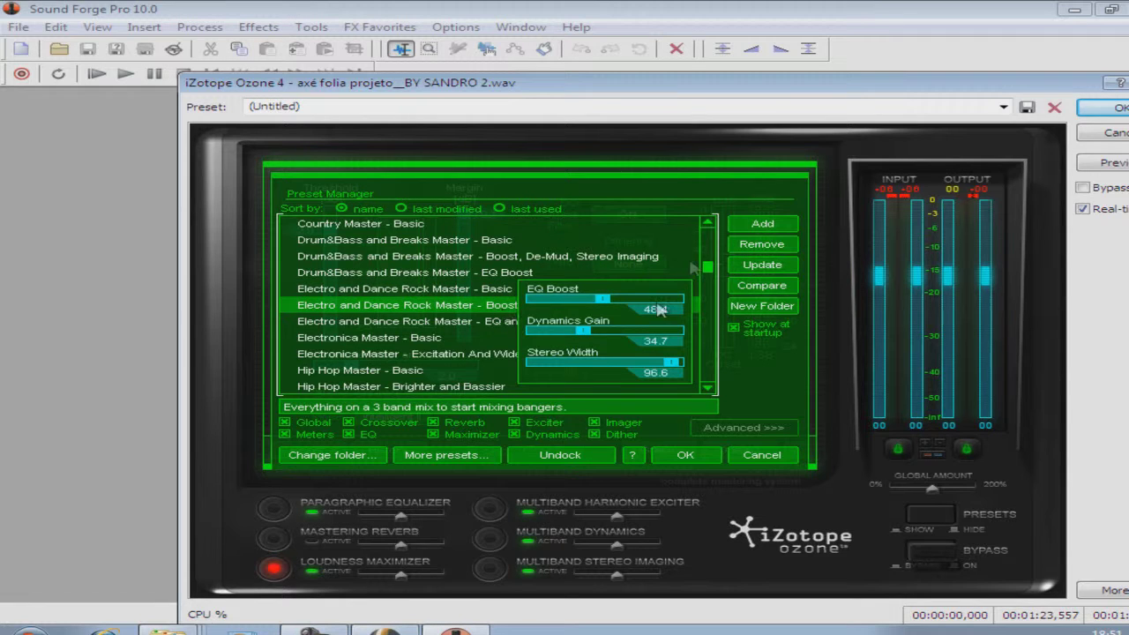
pyautogui.click(502, 324)
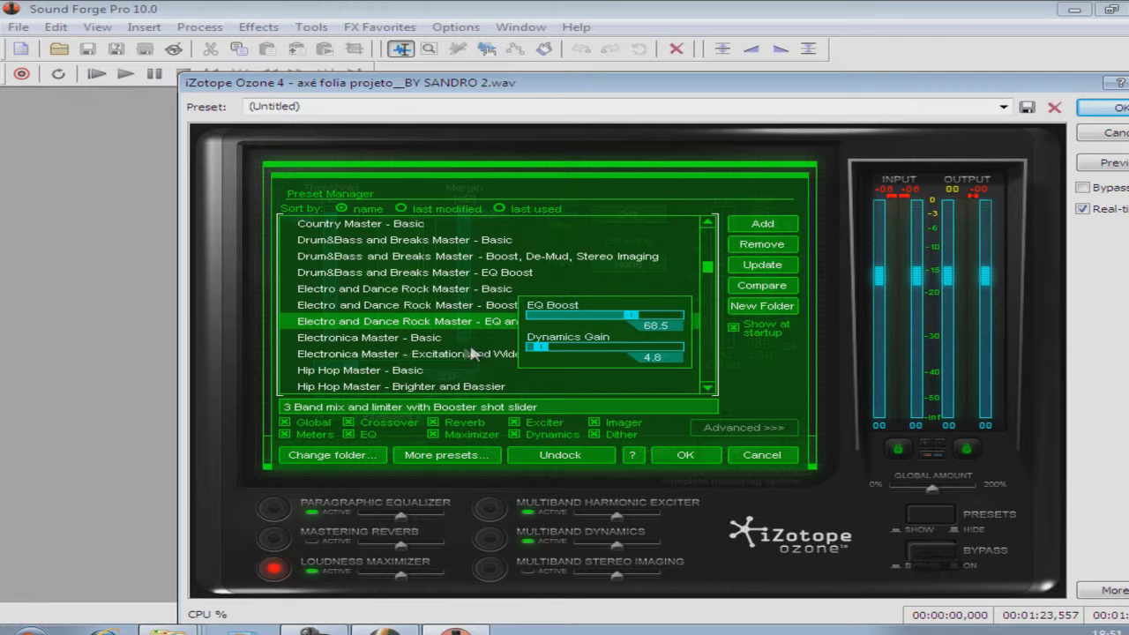
pyautogui.click(486, 301)
pyautogui.click(487, 275)
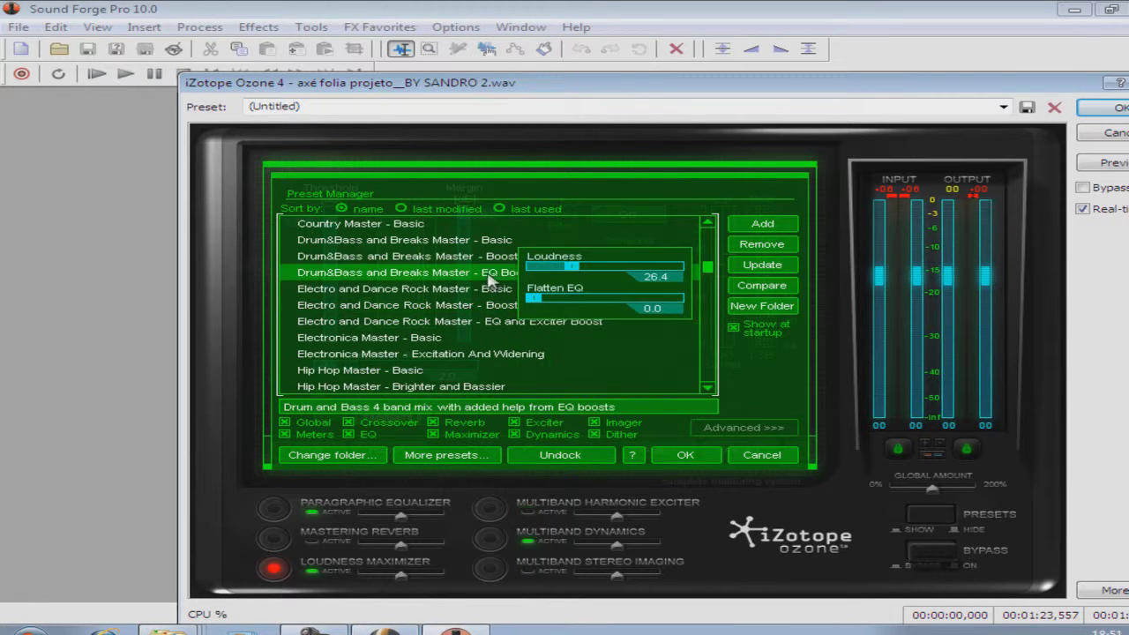
pyautogui.click(619, 354)
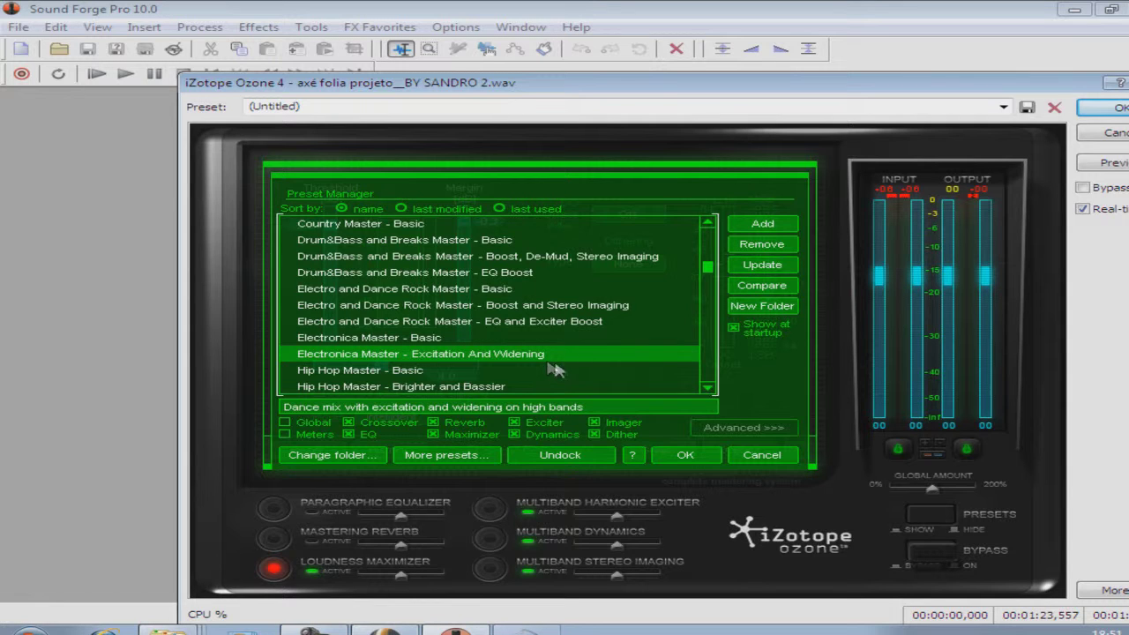
# Load the preset "Electro and Dance Rock Master - EQ and Exciter Boost", preview it, accept it in the Preset Manager, and stop playback.
pyautogui.click(469, 324)
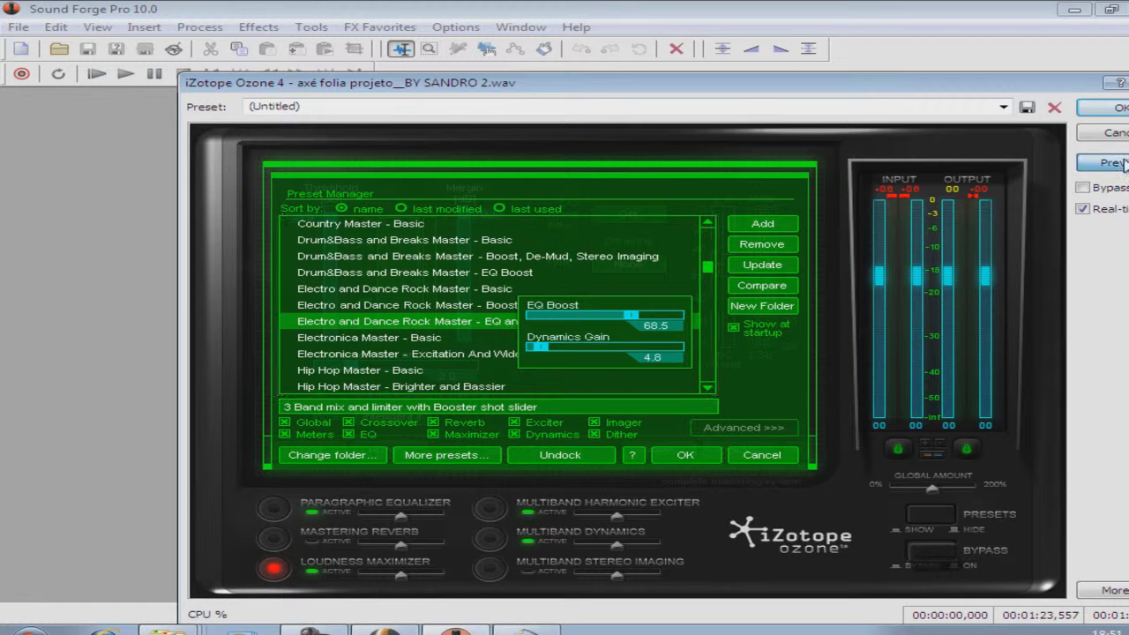
pyautogui.press('space')
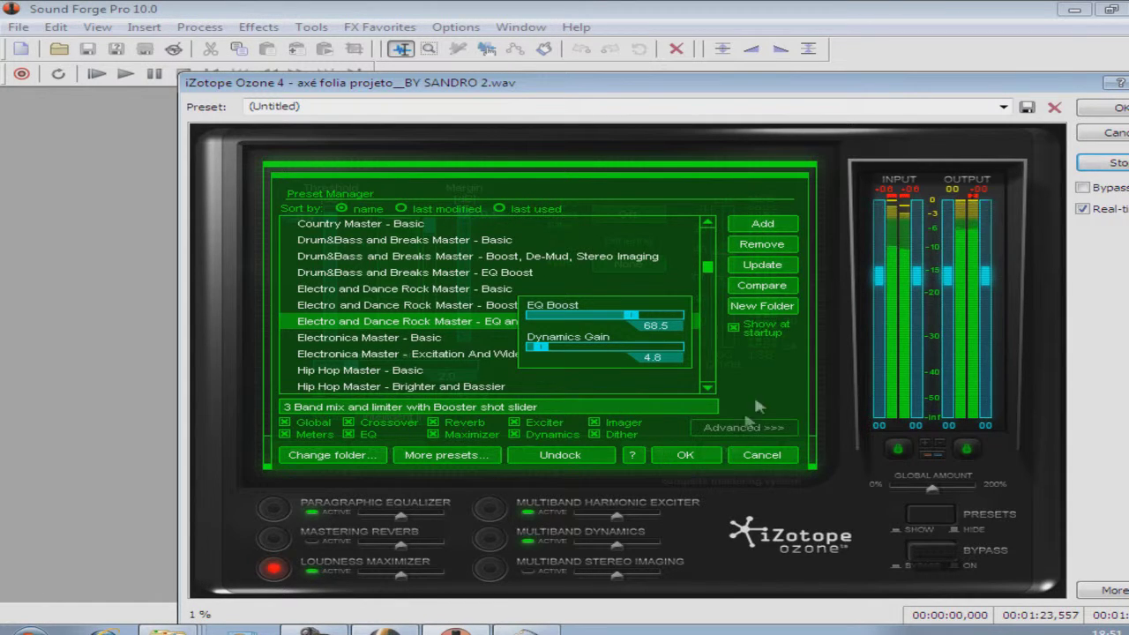
pyautogui.click(686, 455)
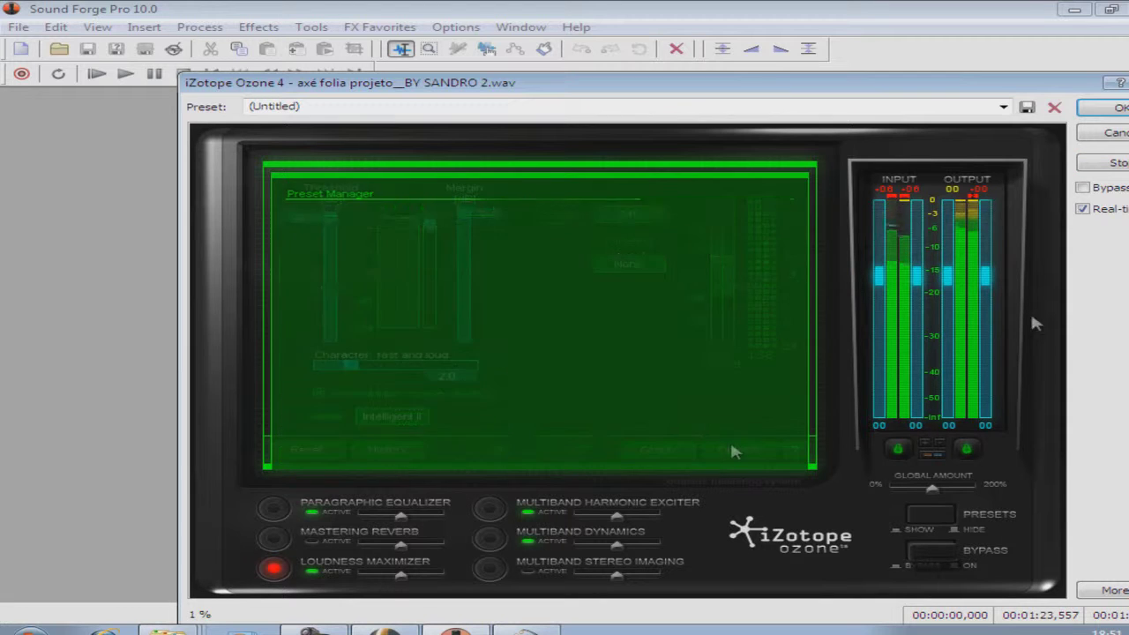
pyautogui.click(1103, 166)
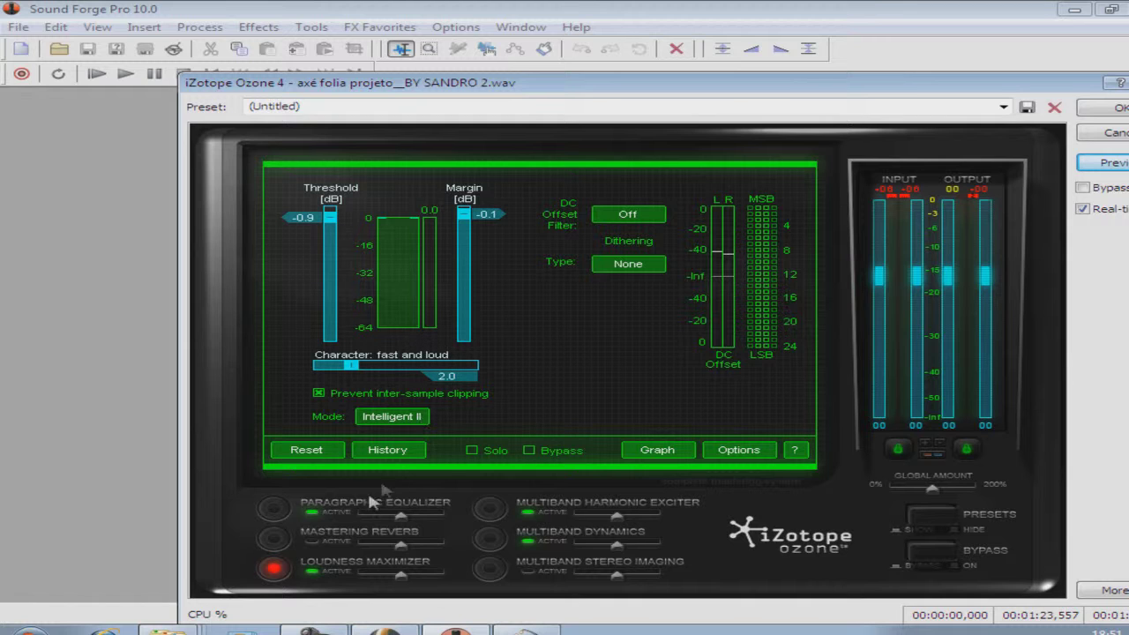
# Examine the preset's settings in the Mastering Reverb, Paragraphic Equalizer, Multiband Harmonic Exciter and Multiband Dynamics modules.
pyautogui.click(300, 532)
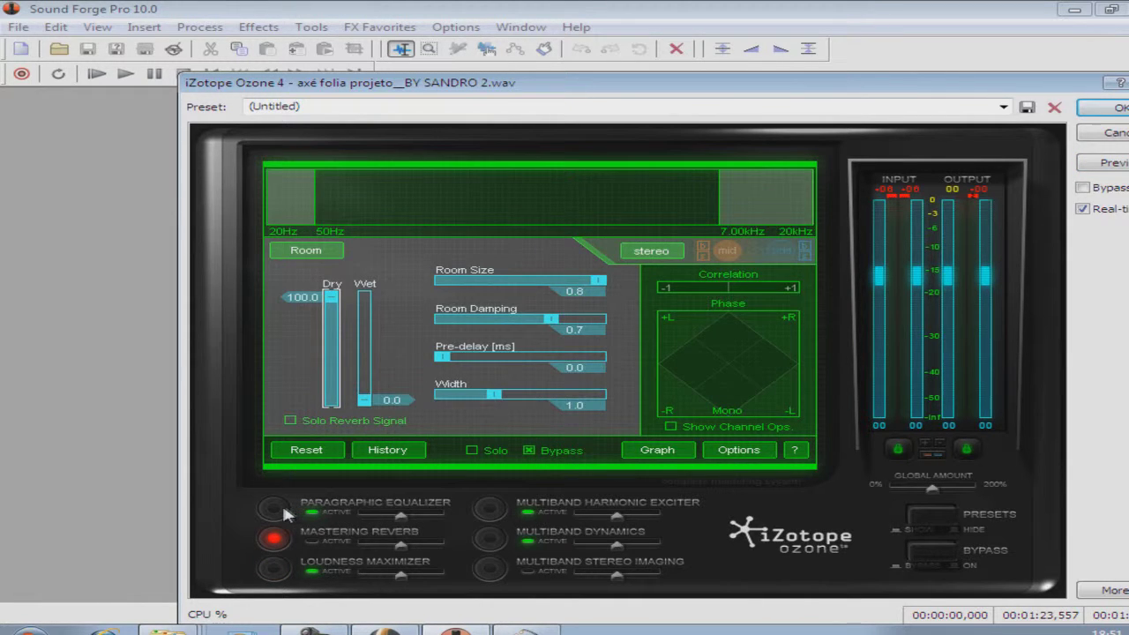
pyautogui.click(292, 509)
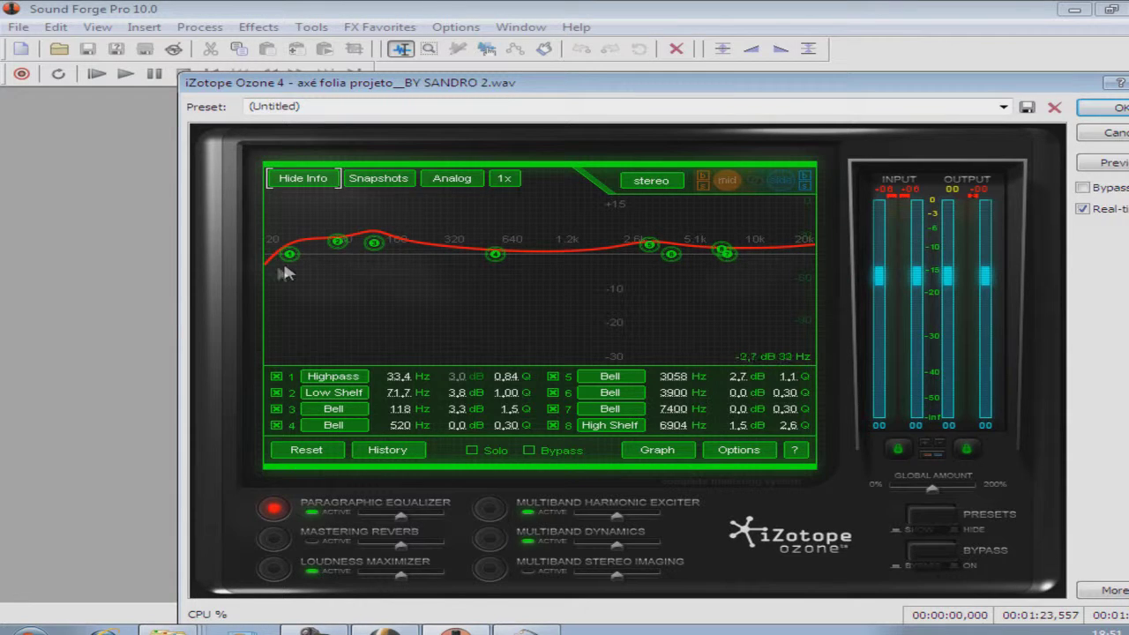
pyautogui.click(492, 511)
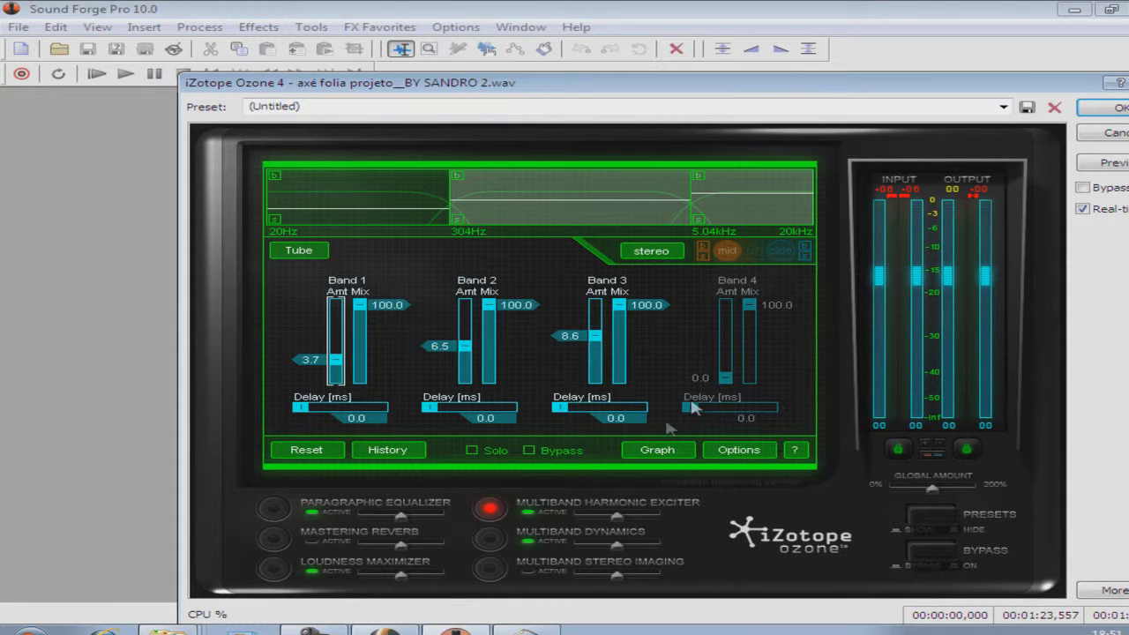
pyautogui.click(490, 538)
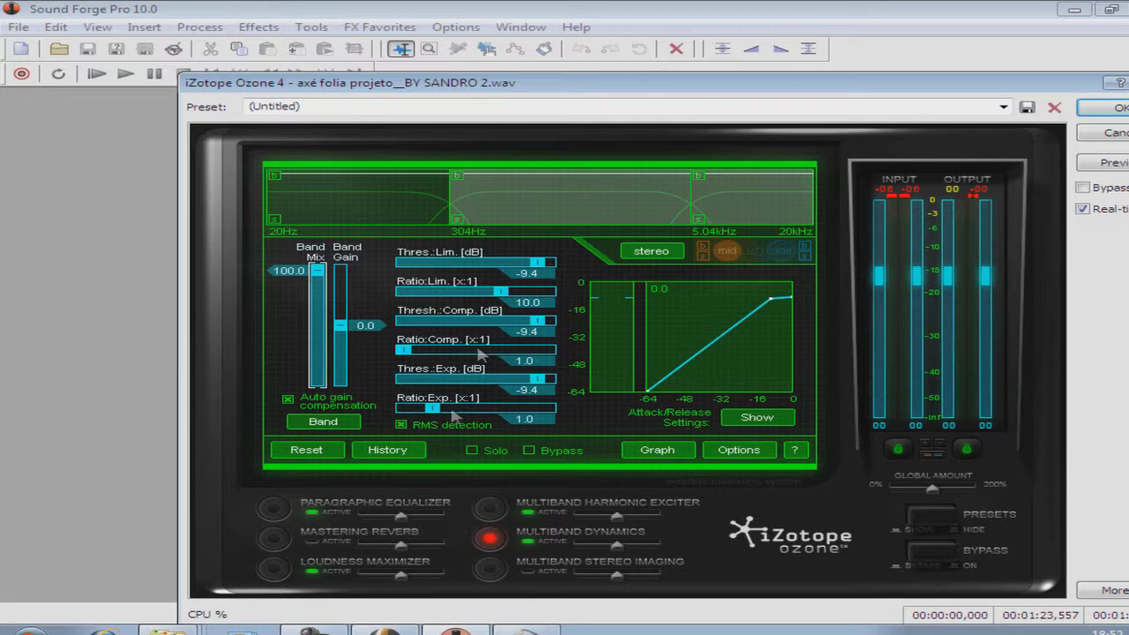
# Insert a crossover at 1.58 kHz in the middle band of Multiband Dynamics and remove the added band again.
pyautogui.click(610, 183)
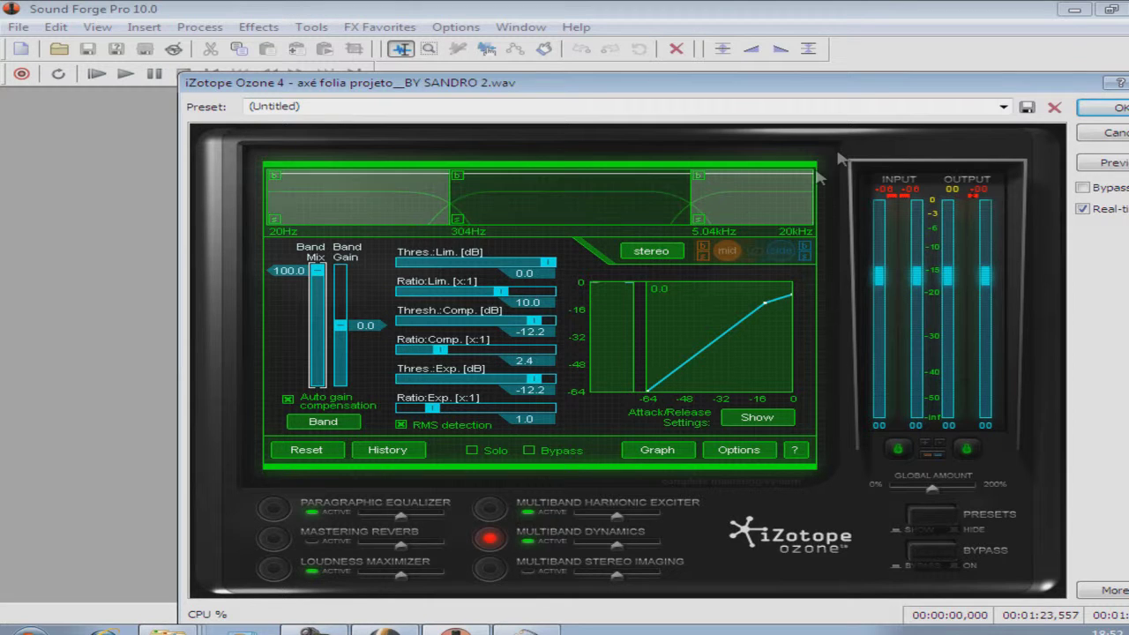
pyautogui.rightClick(589, 187)
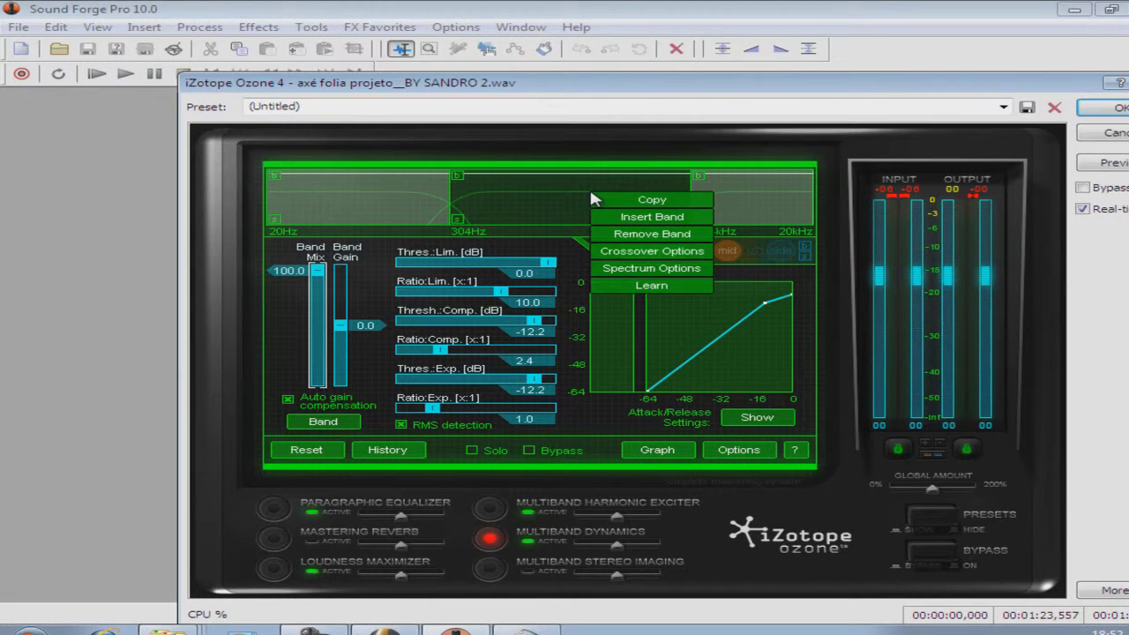
pyautogui.click(630, 220)
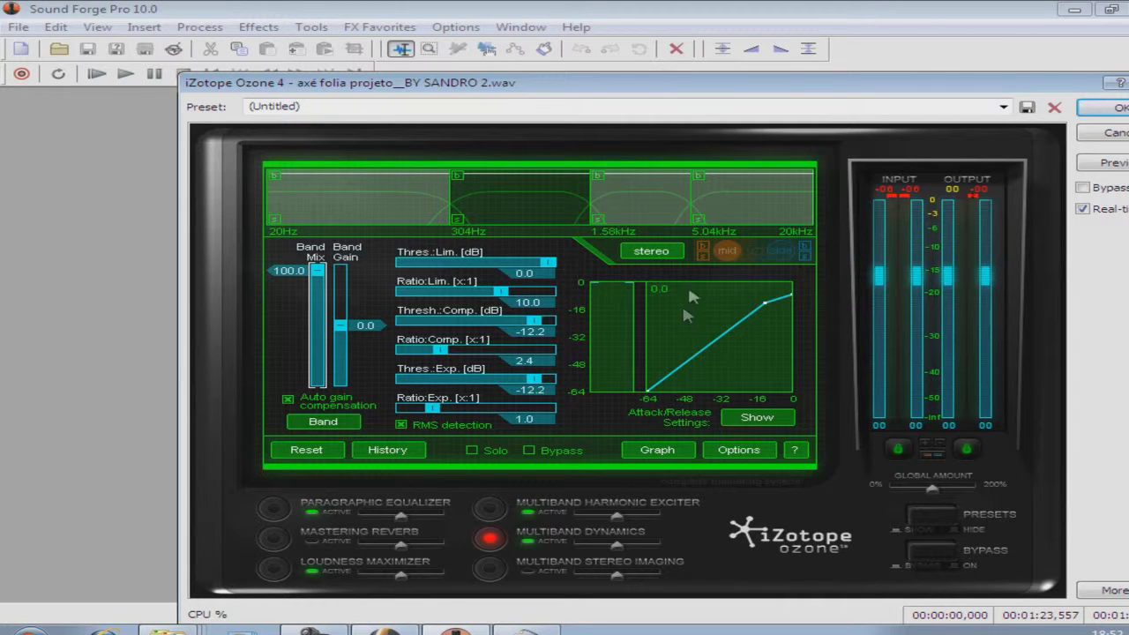
pyautogui.rightClick(617, 206)
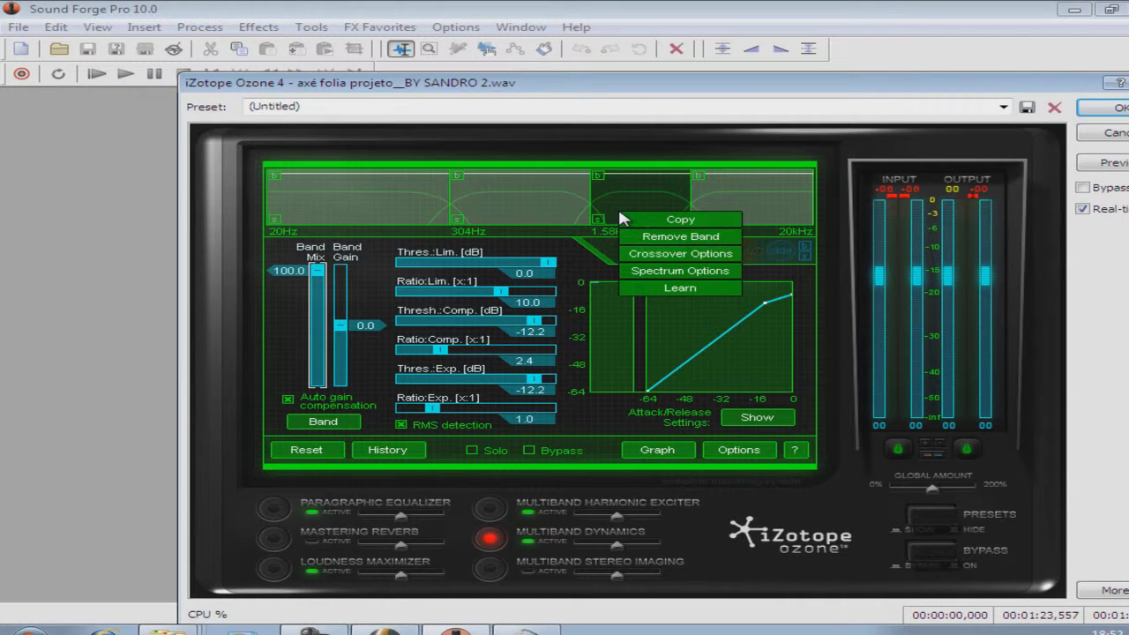
pyautogui.click(664, 237)
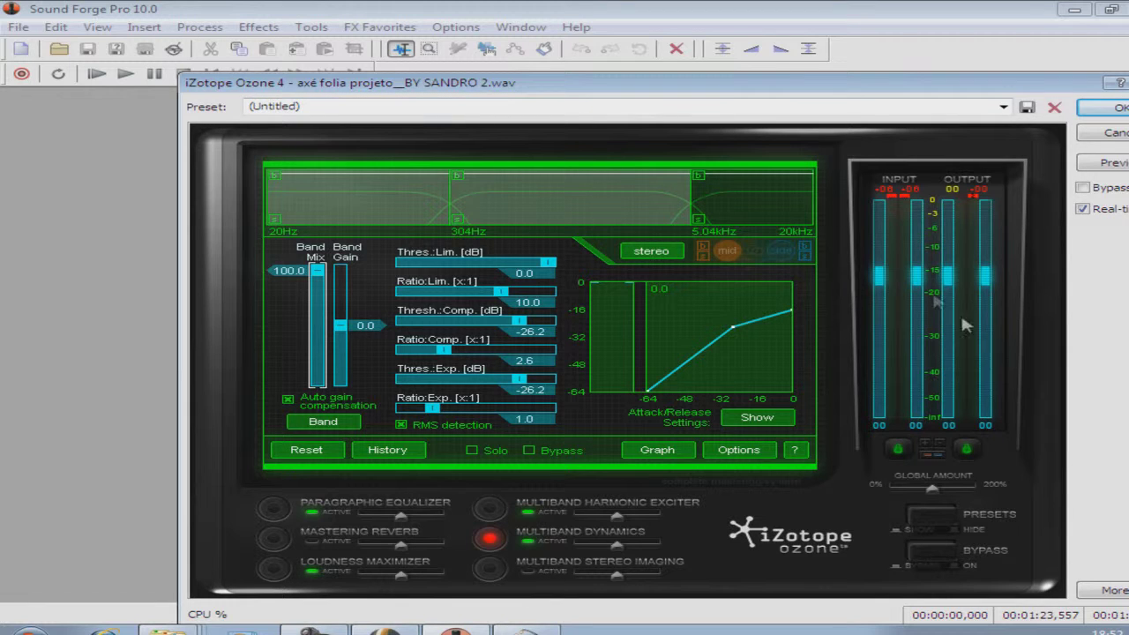
# Move the Ozone 4 dialog fully into view and cancel it to return to the waveform.
pyautogui.moveTo(559, 80); pyautogui.dragTo(490, 46)
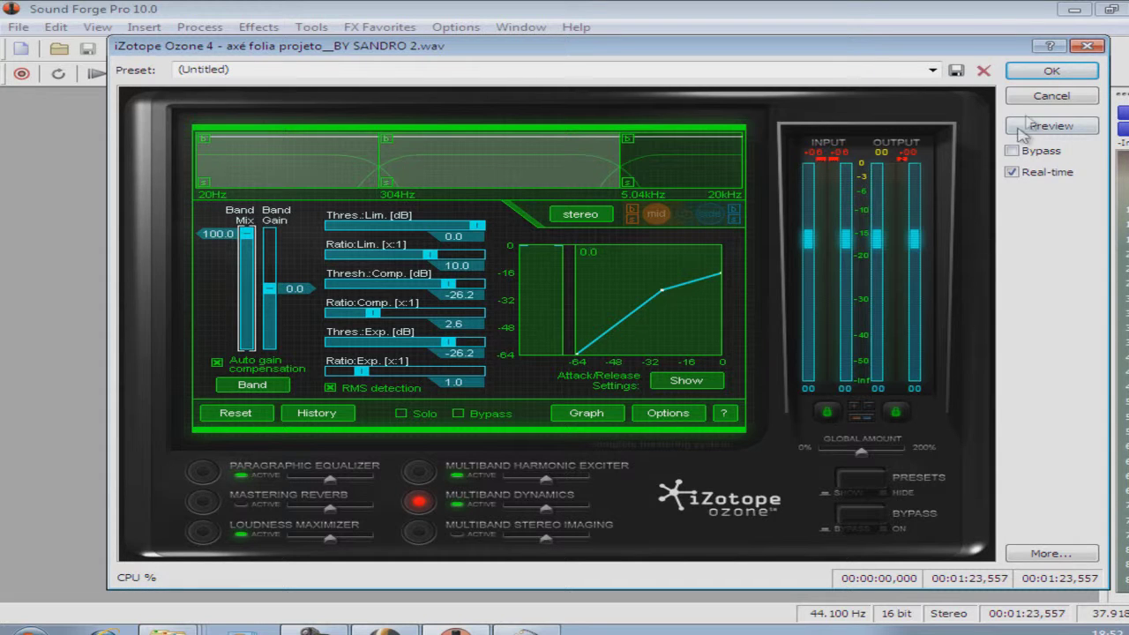
pyautogui.click(1038, 101)
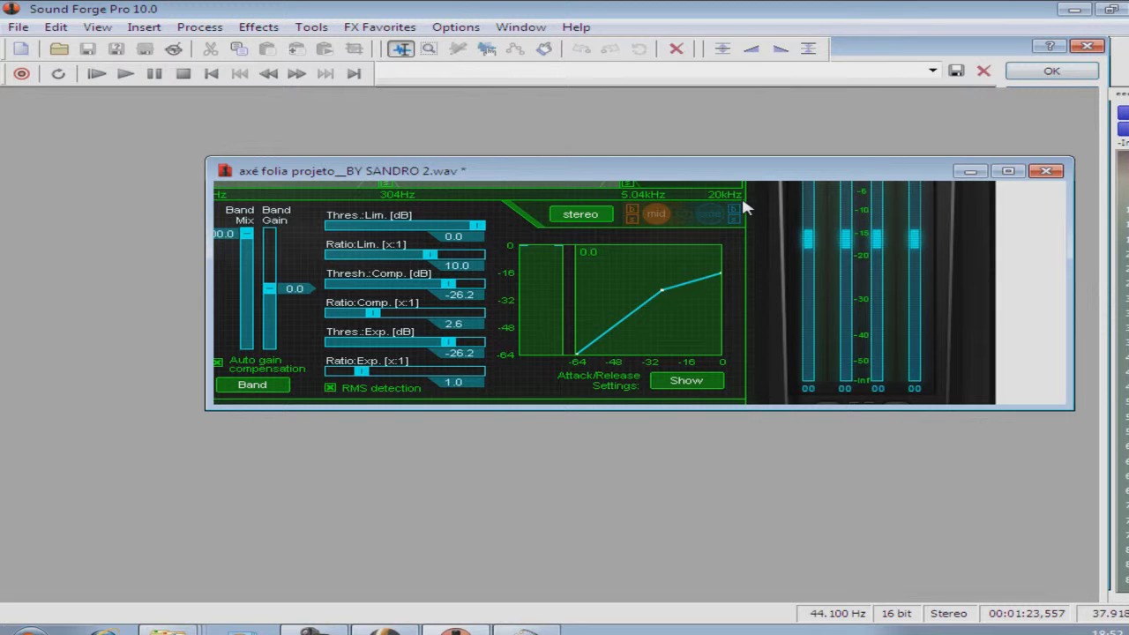
pyautogui.press('Escape')
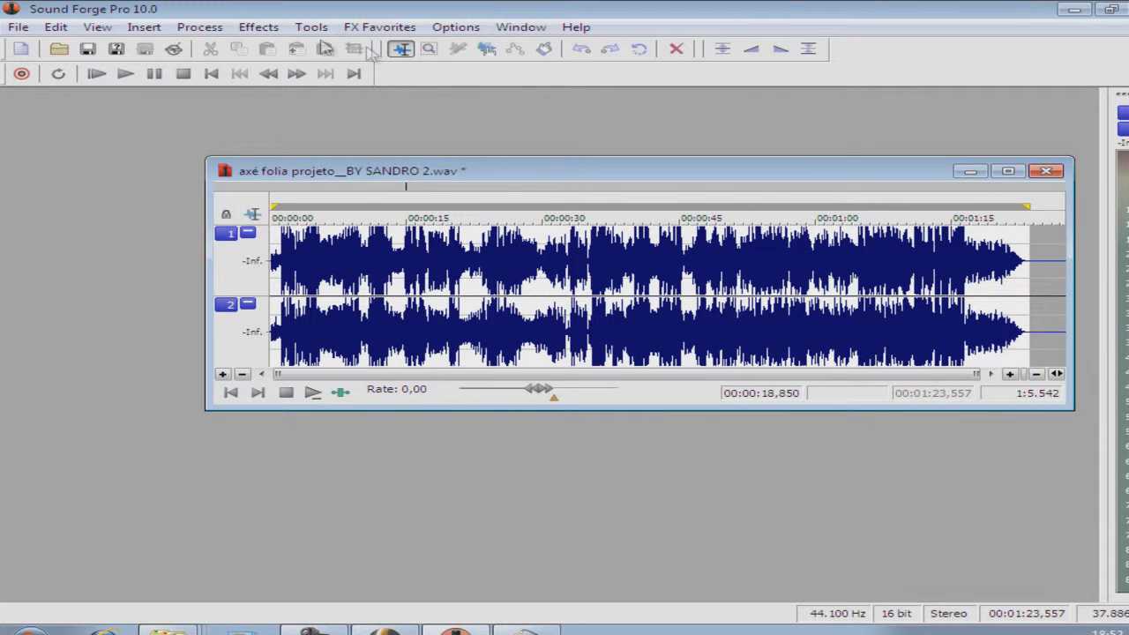
# Apply the Wave Hammer effect to the whole audio file.
pyautogui.click(260, 28)
pyautogui.click(353, 285)
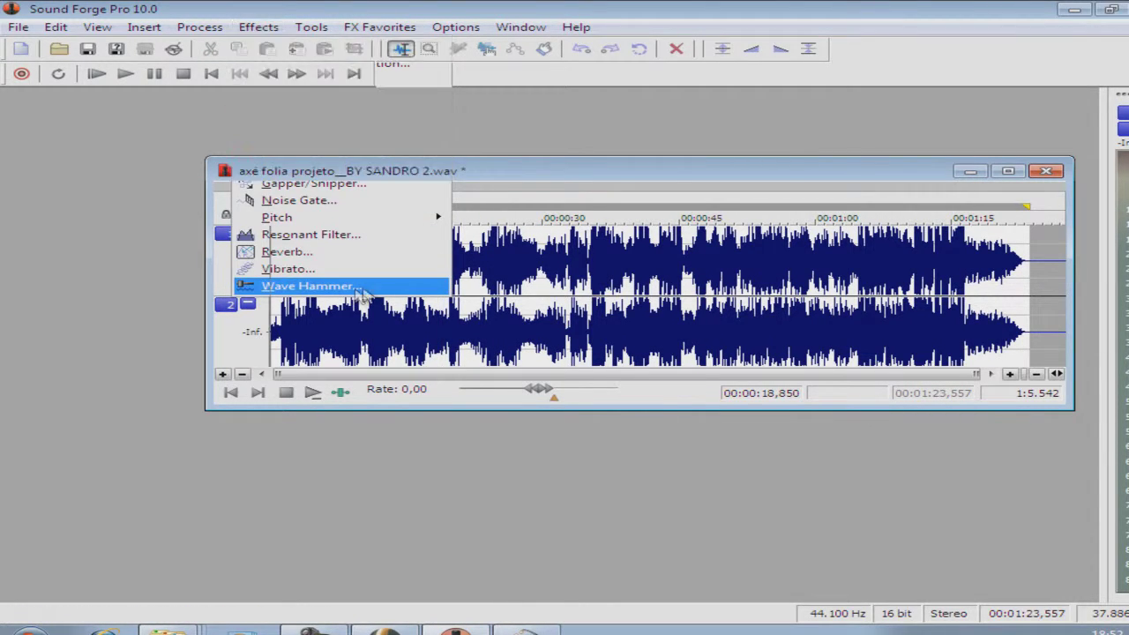
pyautogui.click(893, 236)
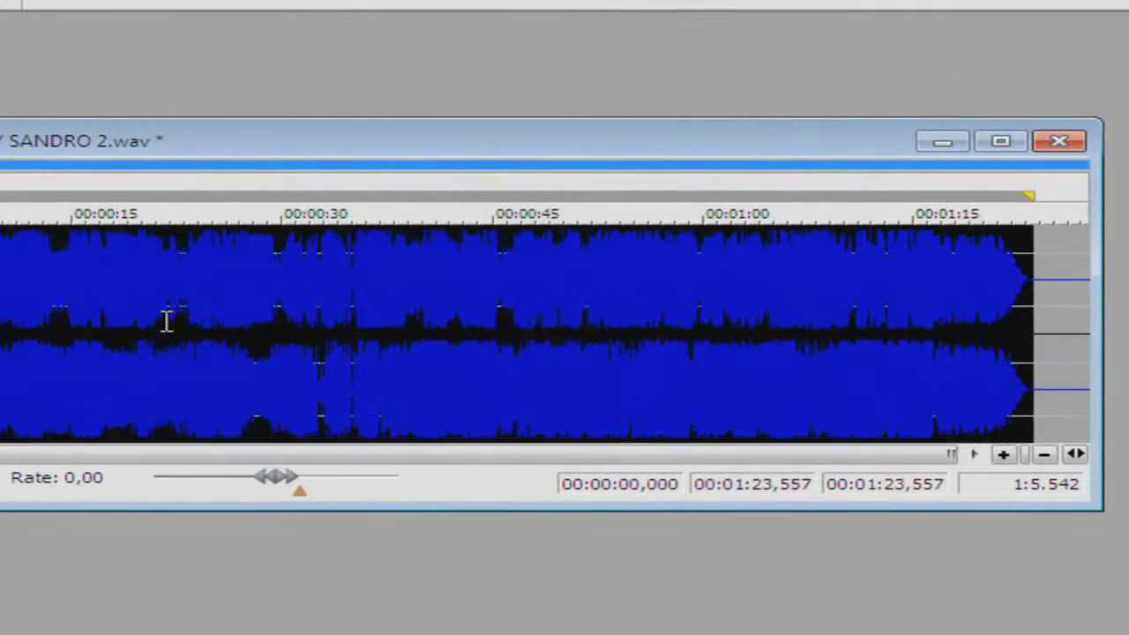
# Play the processed audio from about 00:00:25.6, stop it, place the cursor at about 00:00:22.7, and move the waveform window aside.
pyautogui.click(470, 292)
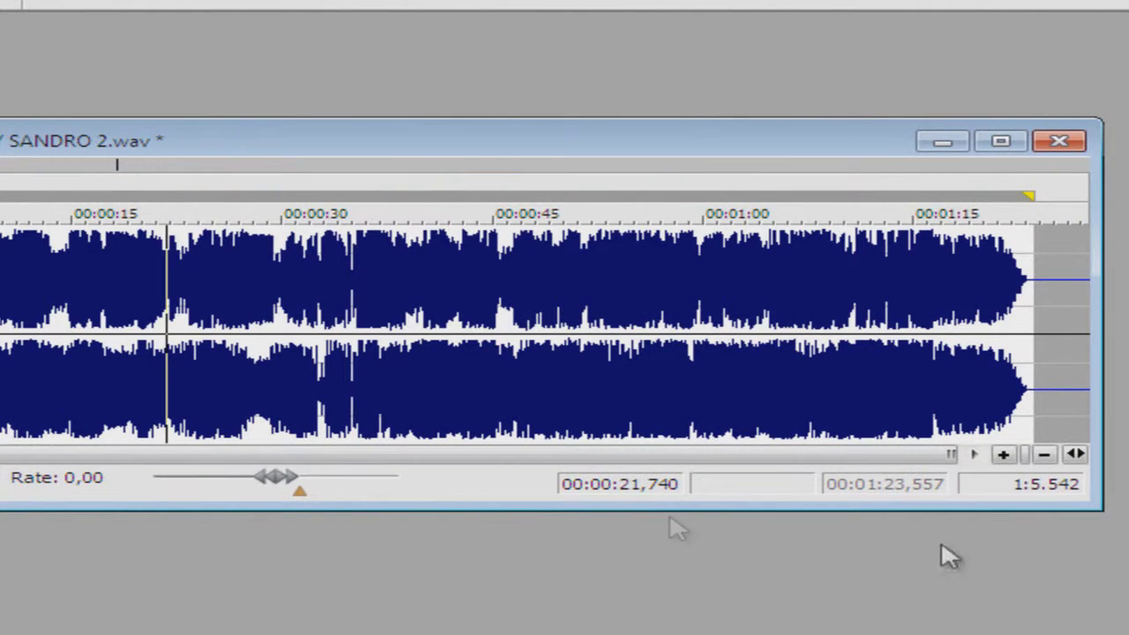
pyautogui.click(221, 287)
pyautogui.press('space')
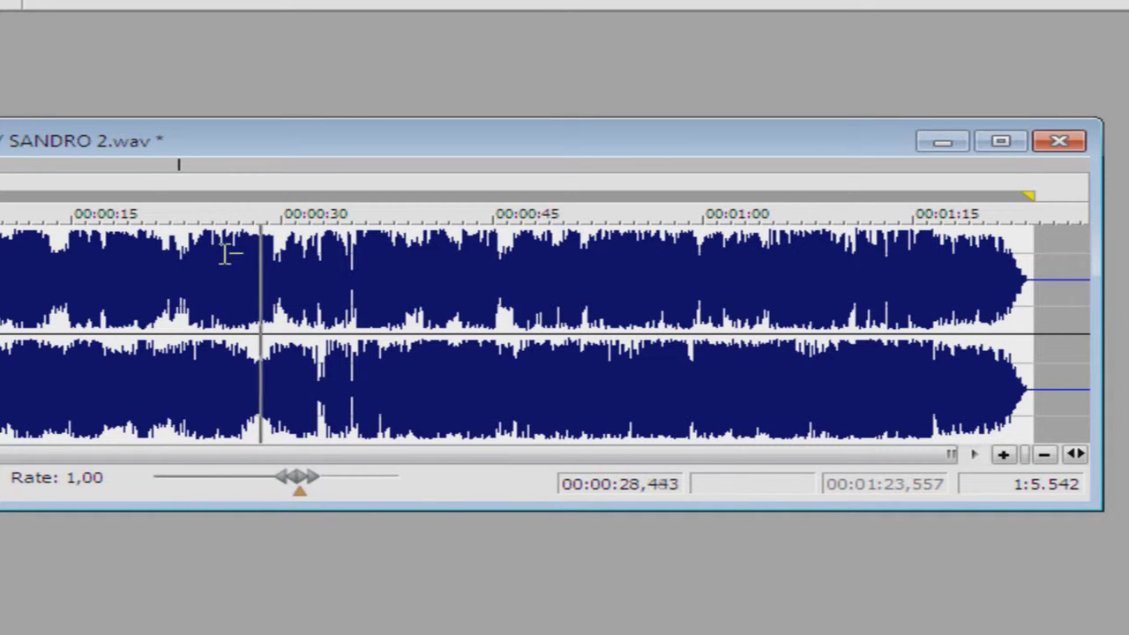
pyautogui.press('space')
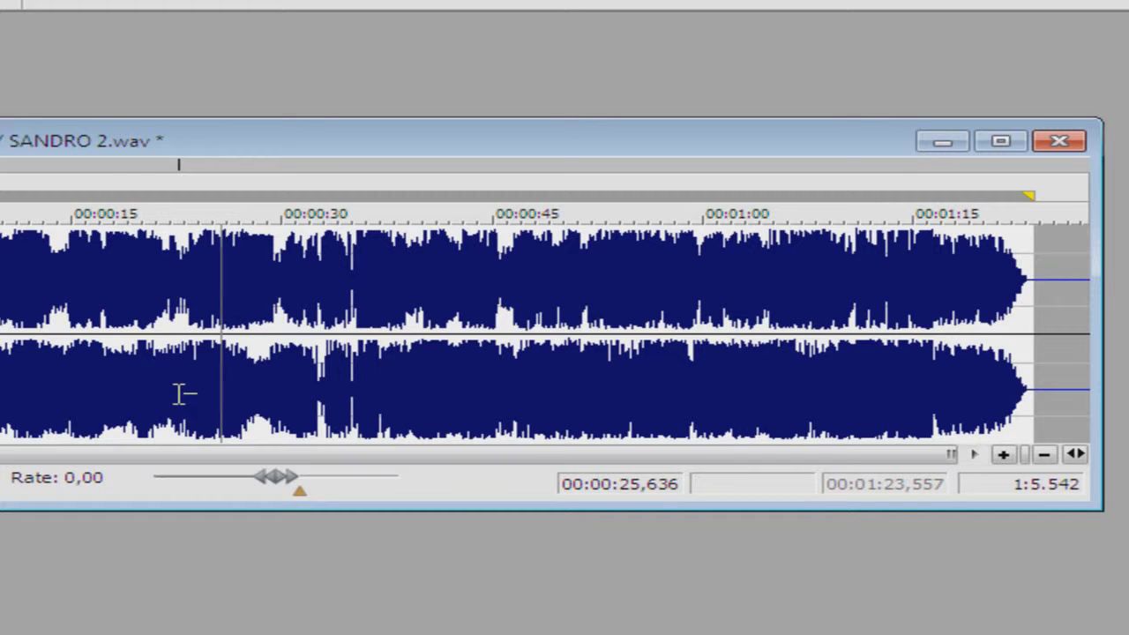
pyautogui.click(181, 307)
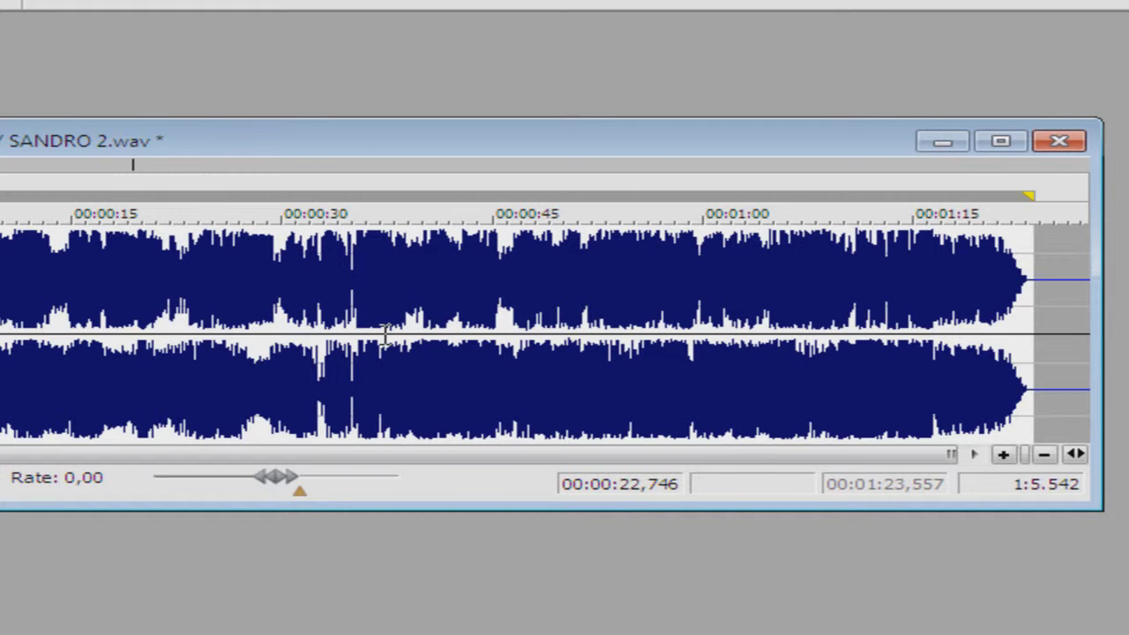
pyautogui.moveTo(443, 145); pyautogui.dragTo(320, 132)
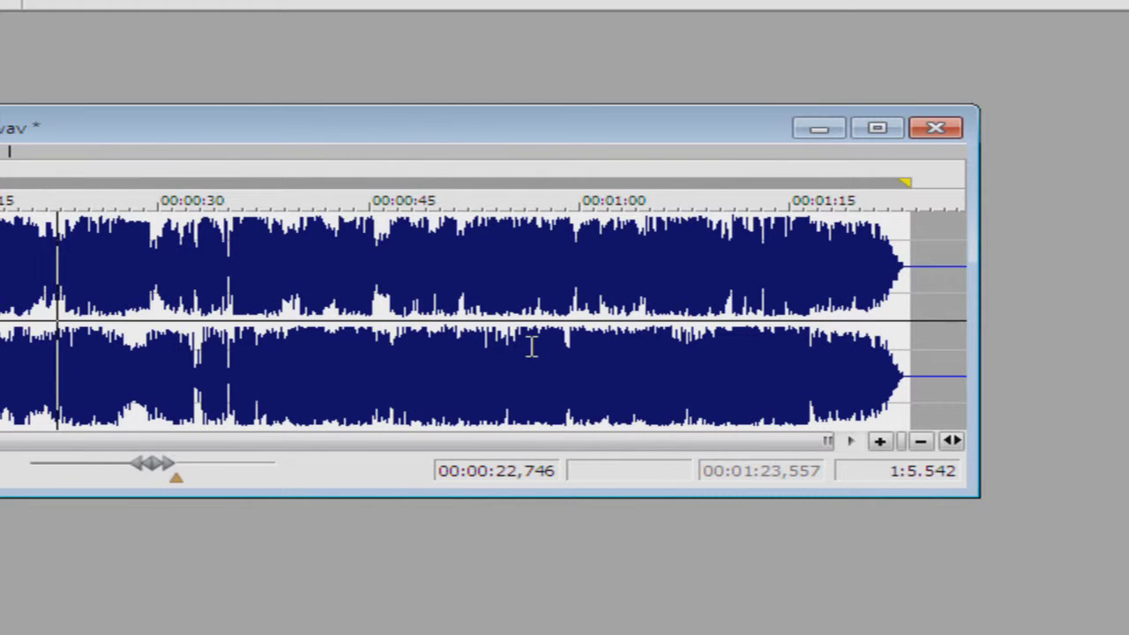